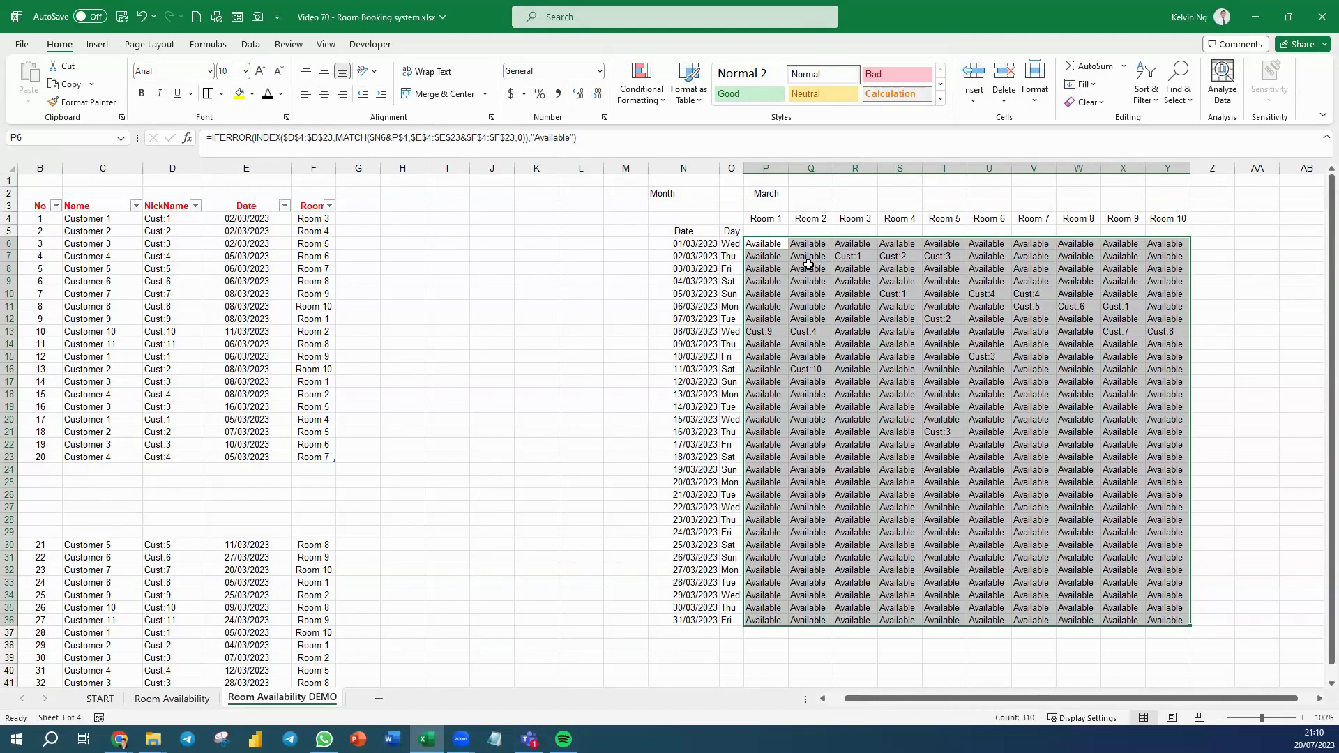
# Step: Start a Text that Contains conditional formatting rule for "Available" on the room grid P6:Y36
pyautogui.click(639, 101)
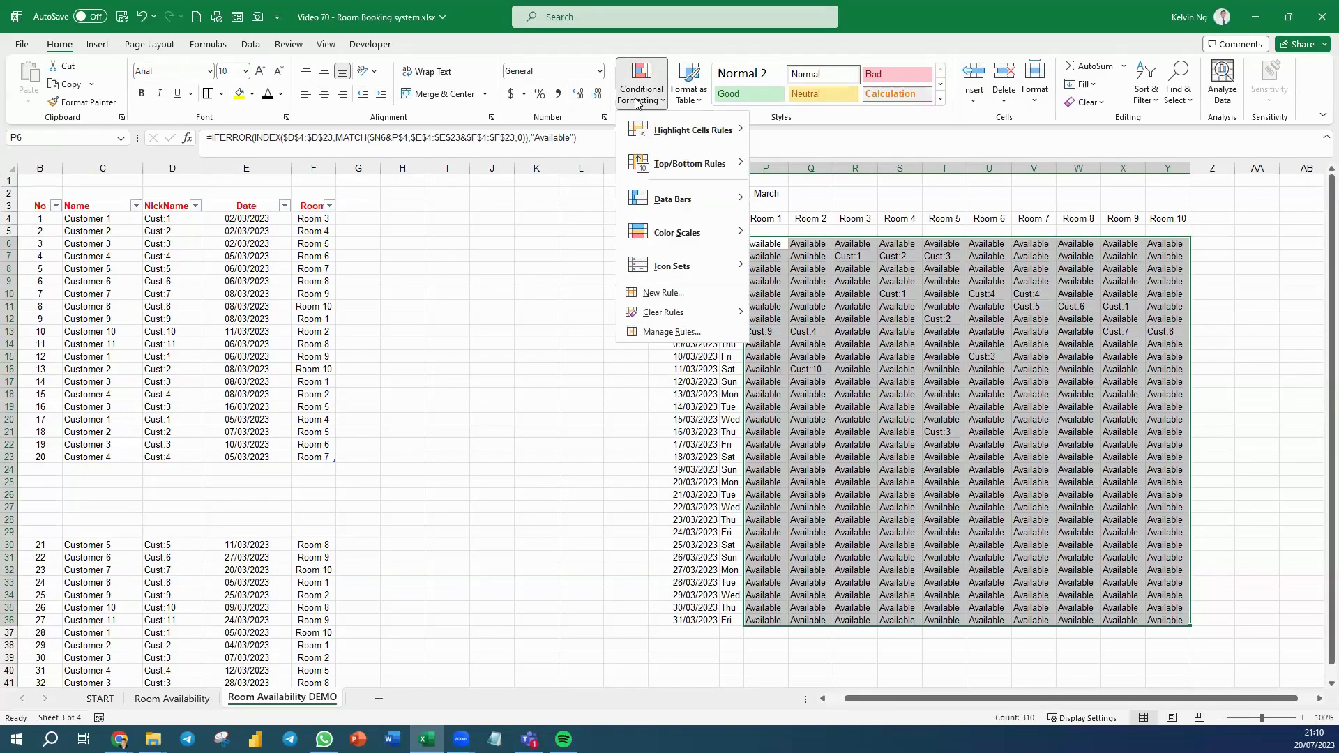
pyautogui.moveTo(710, 138)
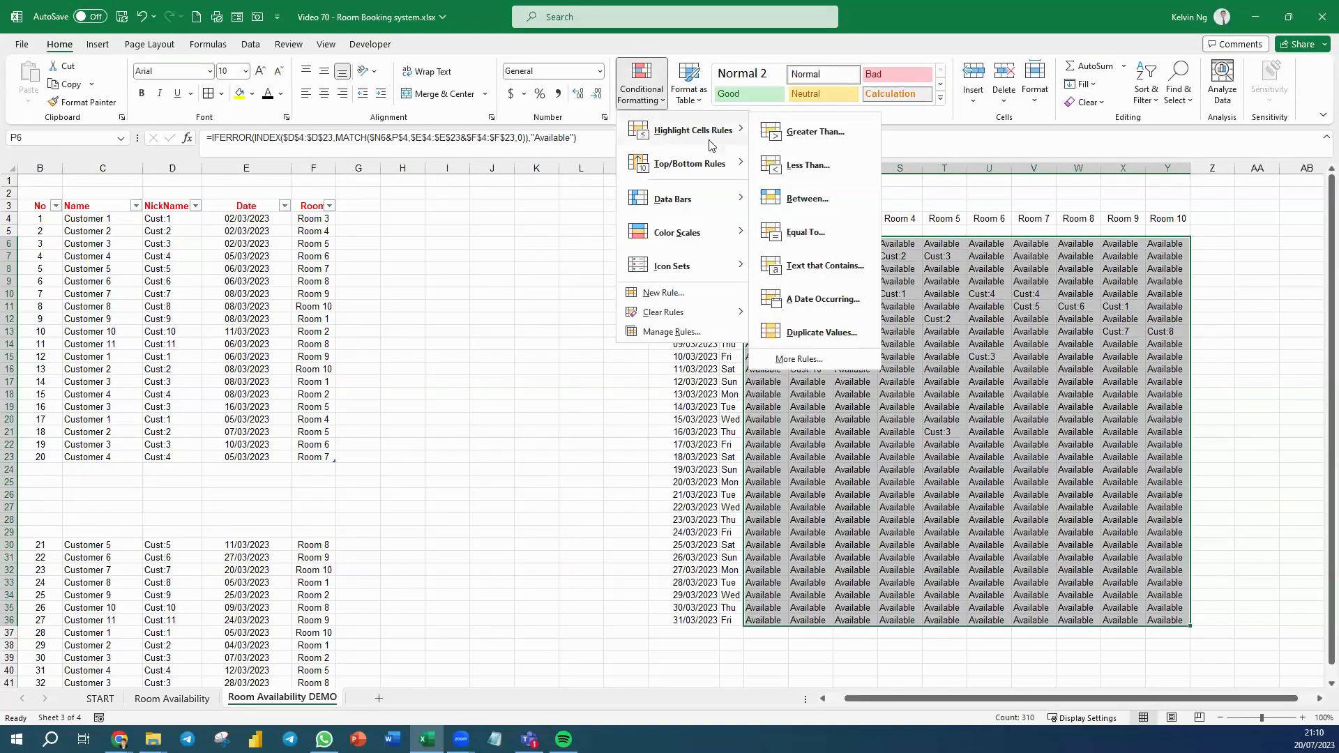
pyautogui.click(826, 266)
pyautogui.write('A')
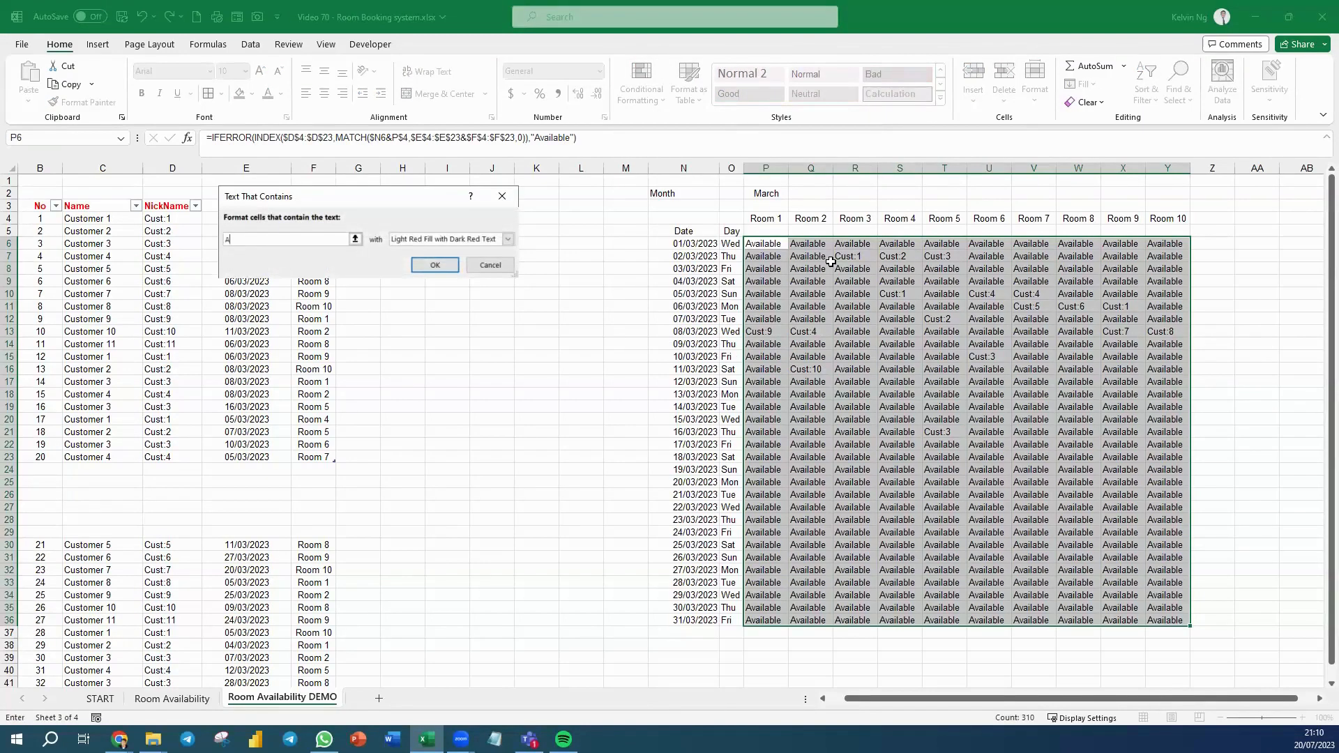
pyautogui.write('vailable')
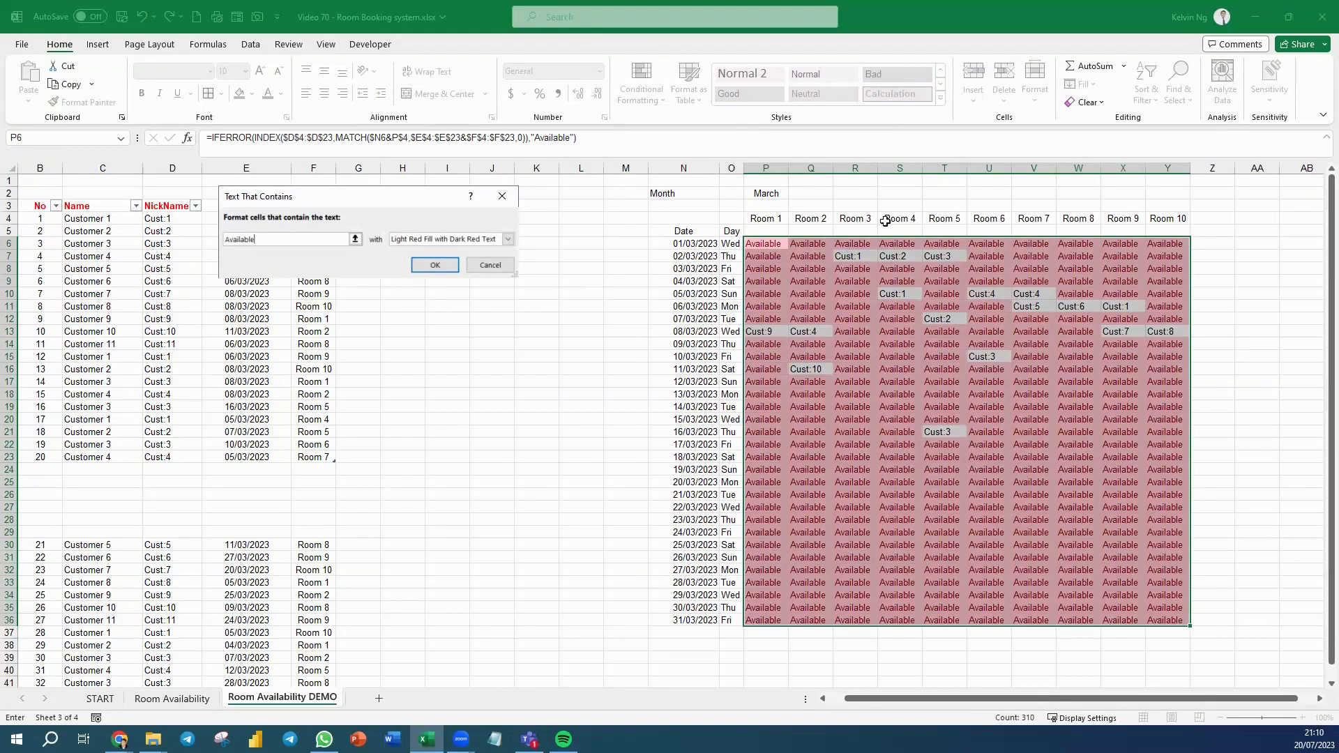
# Step: Give the "Available" rule a custom format with a light grey font, apply it, and centre the grid's contents
pyautogui.click(508, 239)
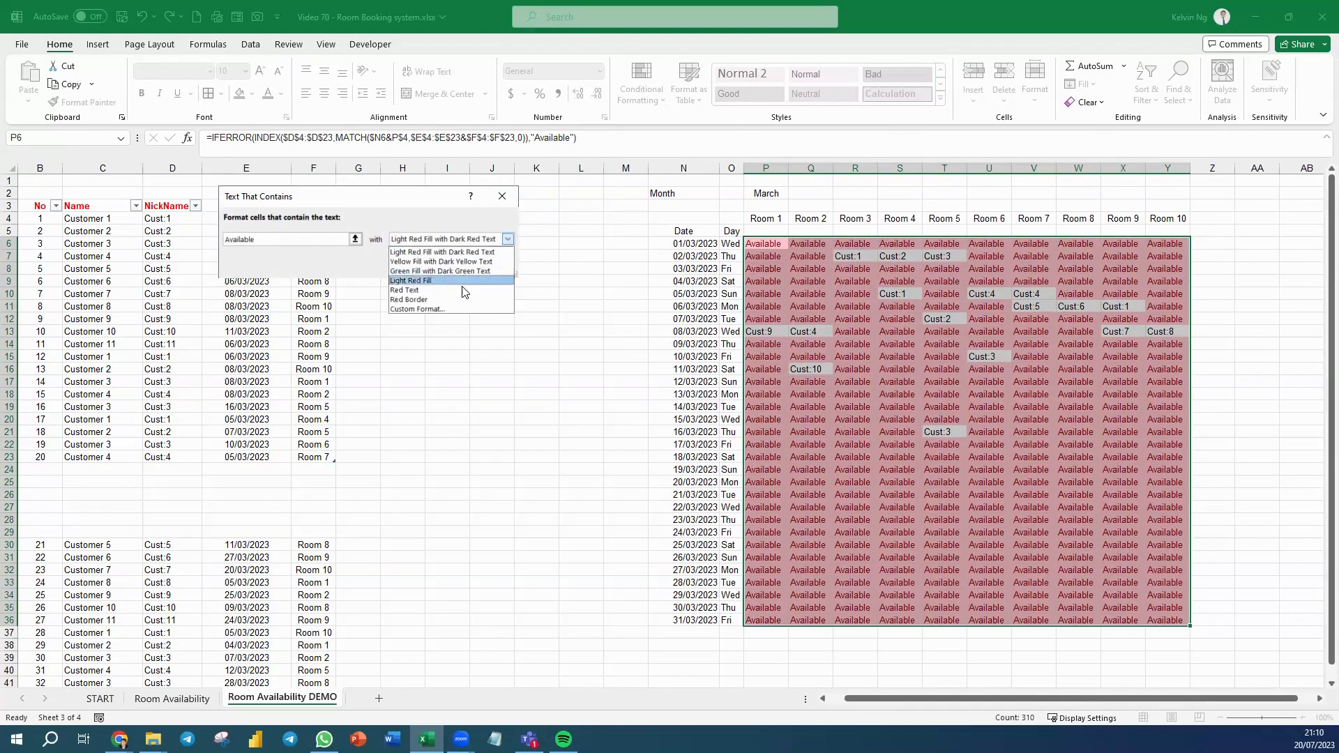
pyautogui.click(443, 309)
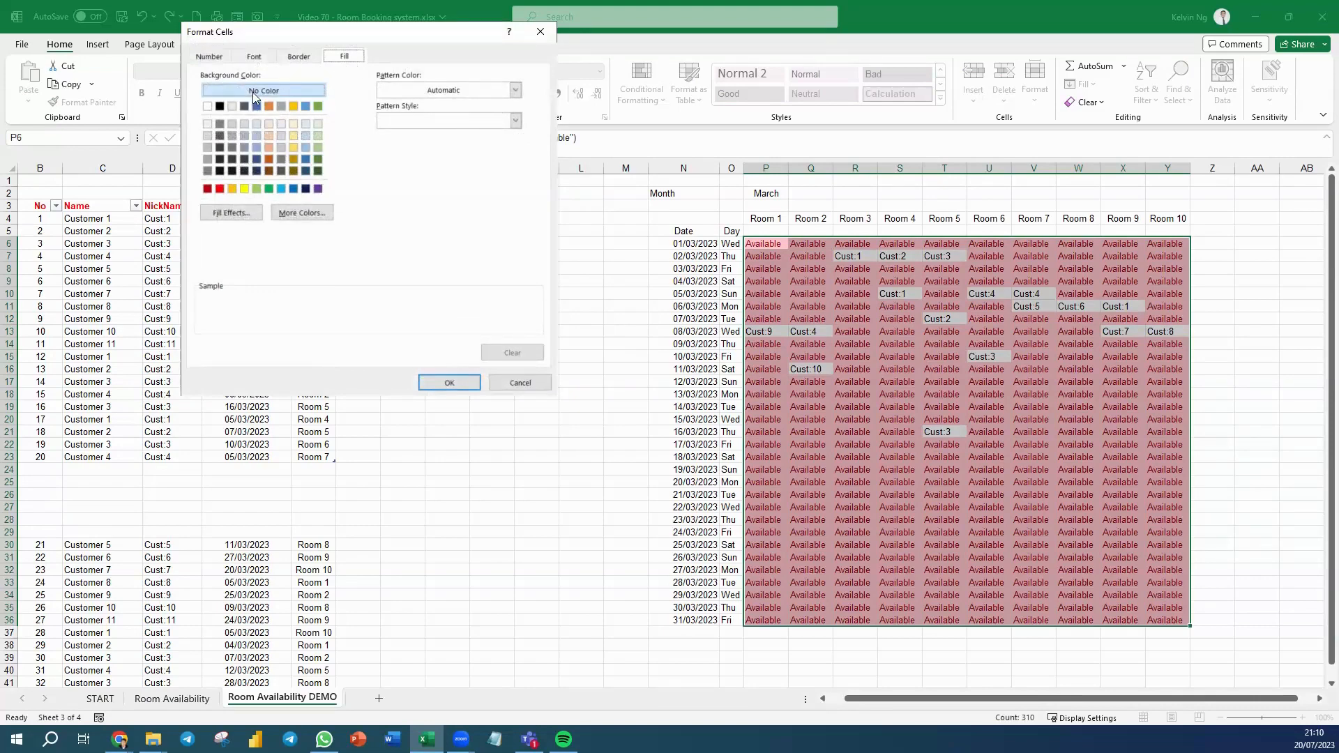
pyautogui.click(305, 58)
pyautogui.click(264, 58)
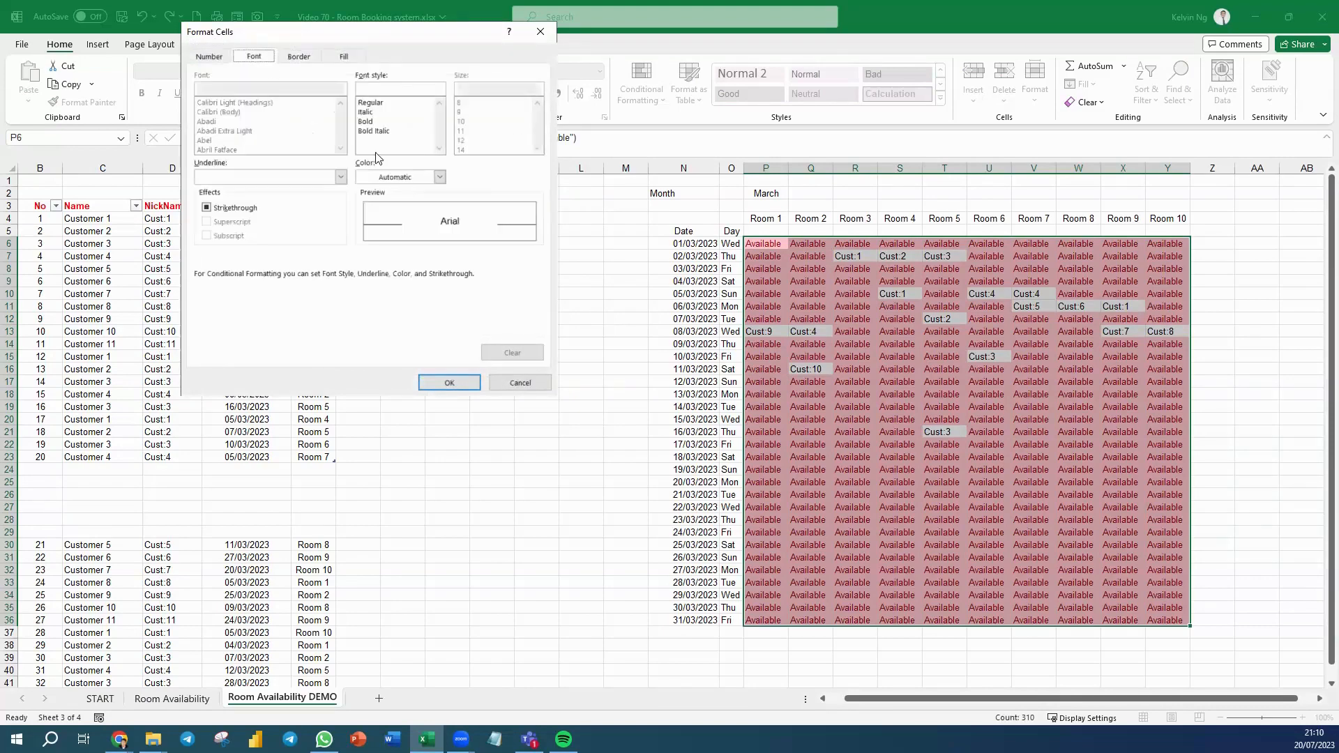
pyautogui.click(440, 176)
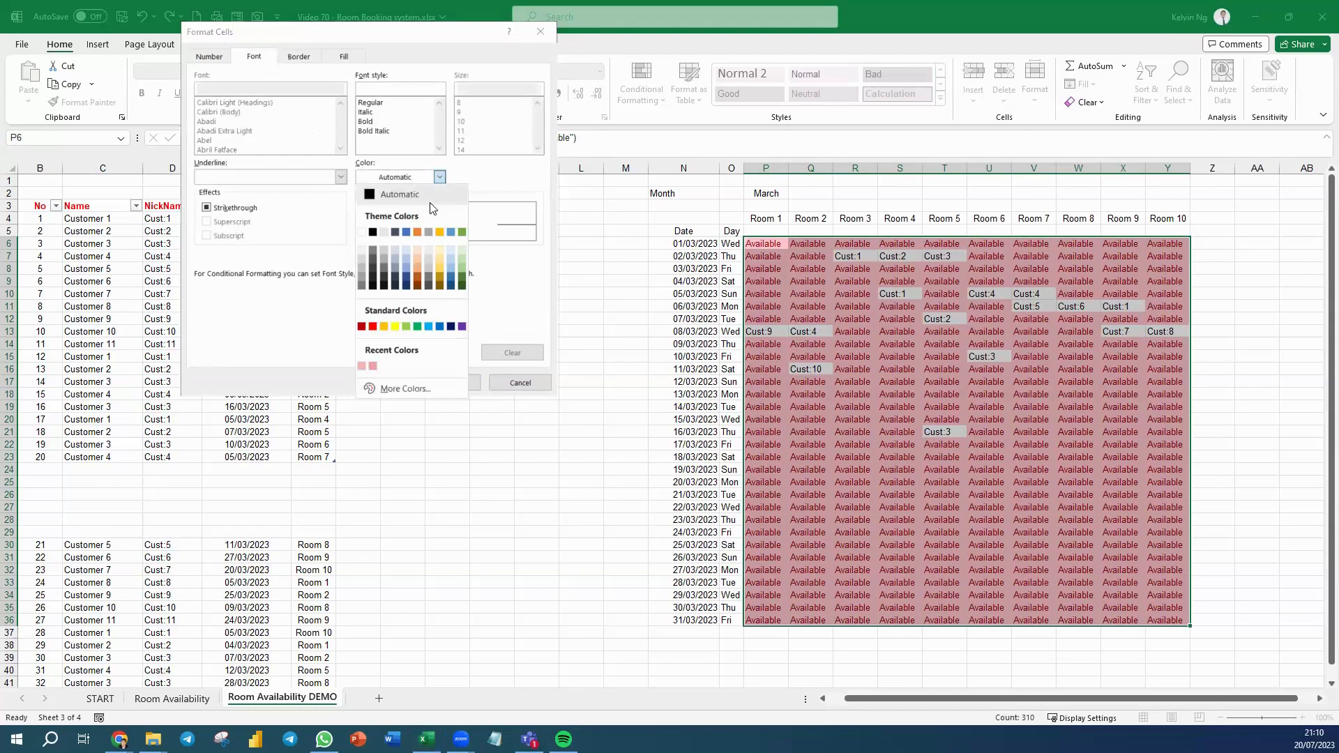
pyautogui.click(362, 269)
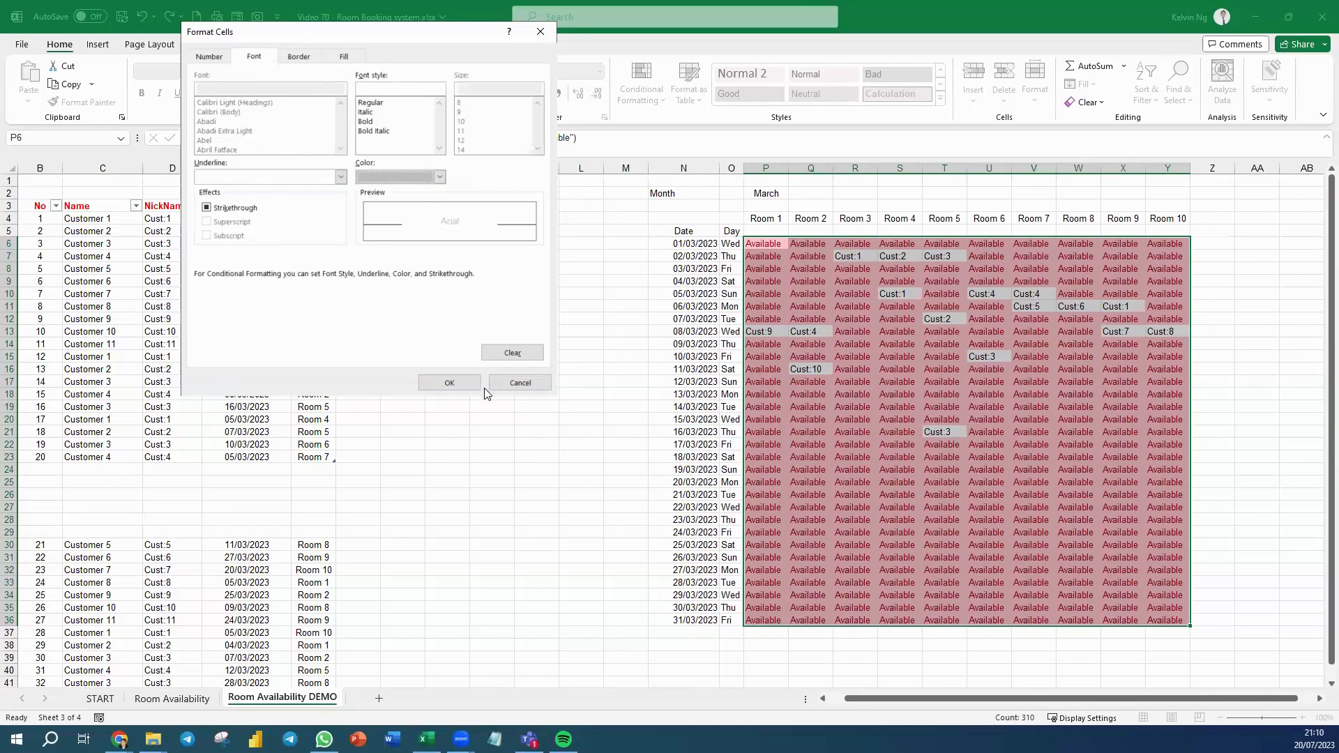
pyautogui.click(463, 381)
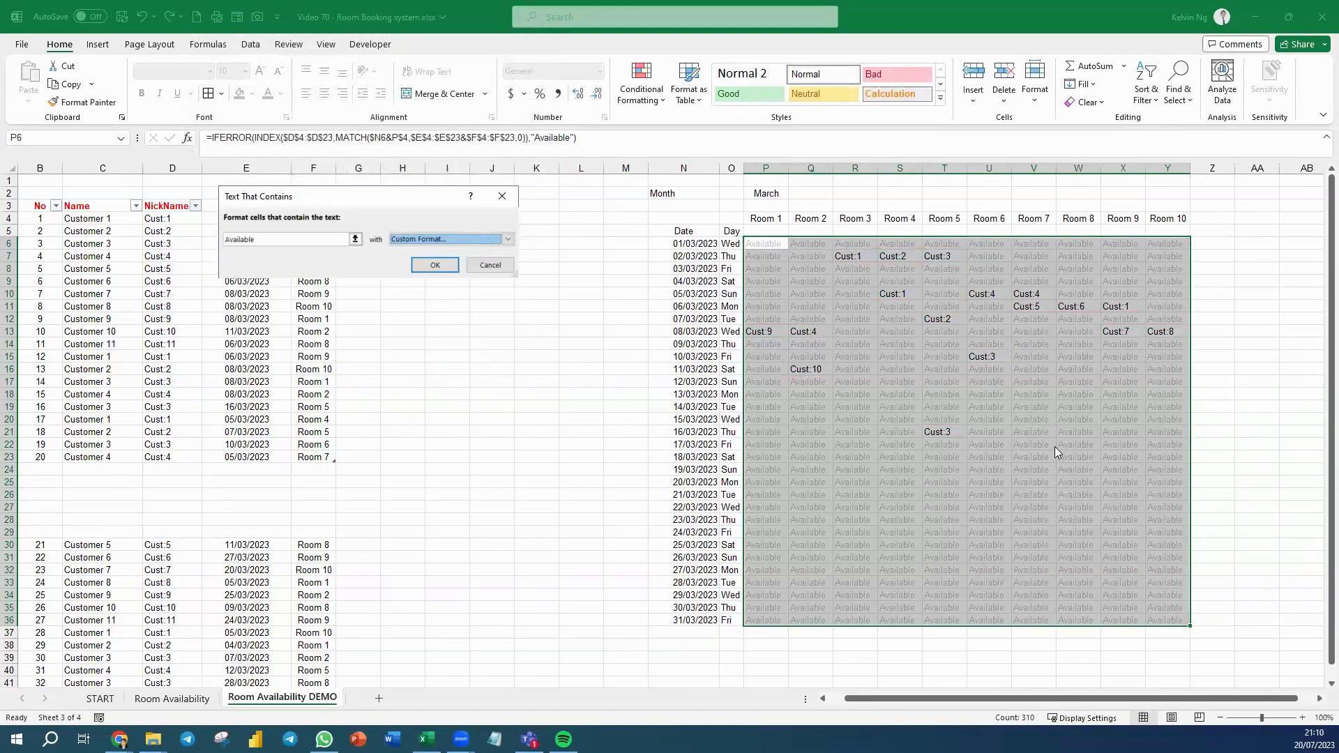
pyautogui.click(435, 265)
pyautogui.click(322, 96)
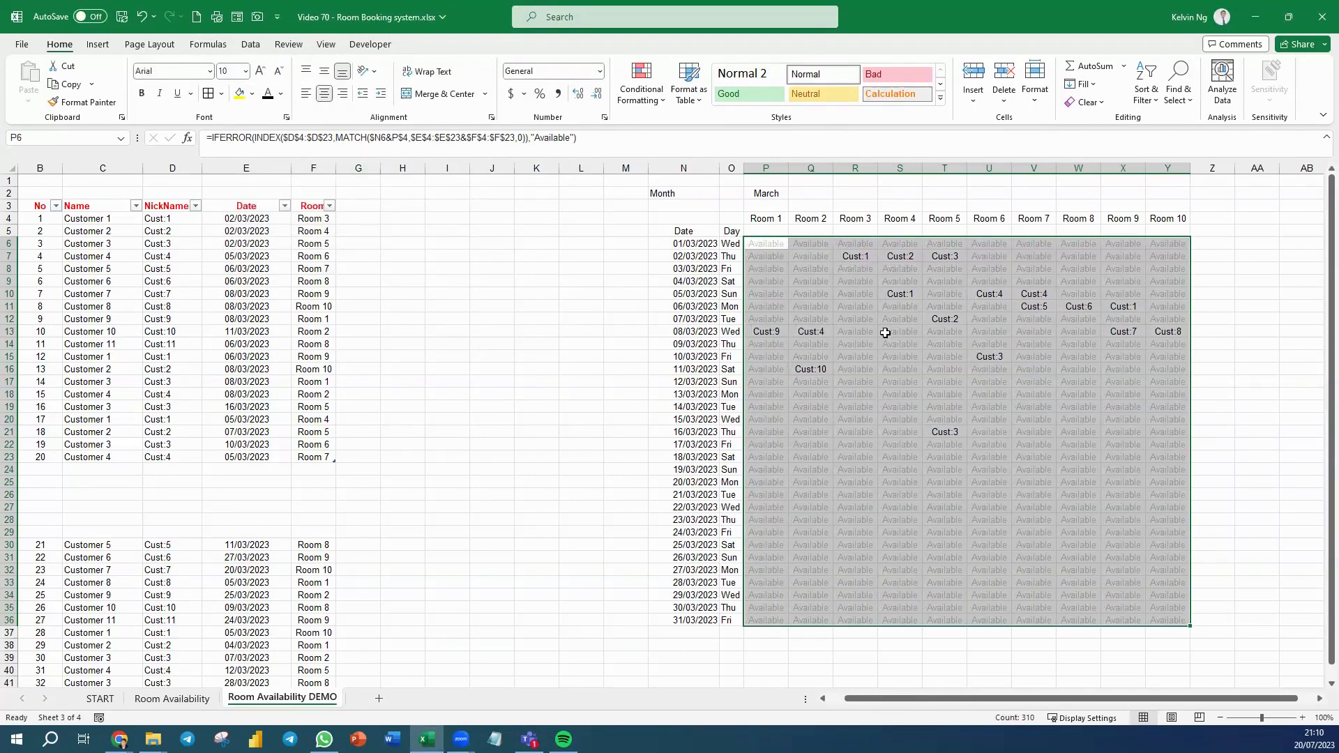
# Step: Create a formula-based conditional formatting rule for the room grid using =P6<>"Available"
pyautogui.click(631, 100)
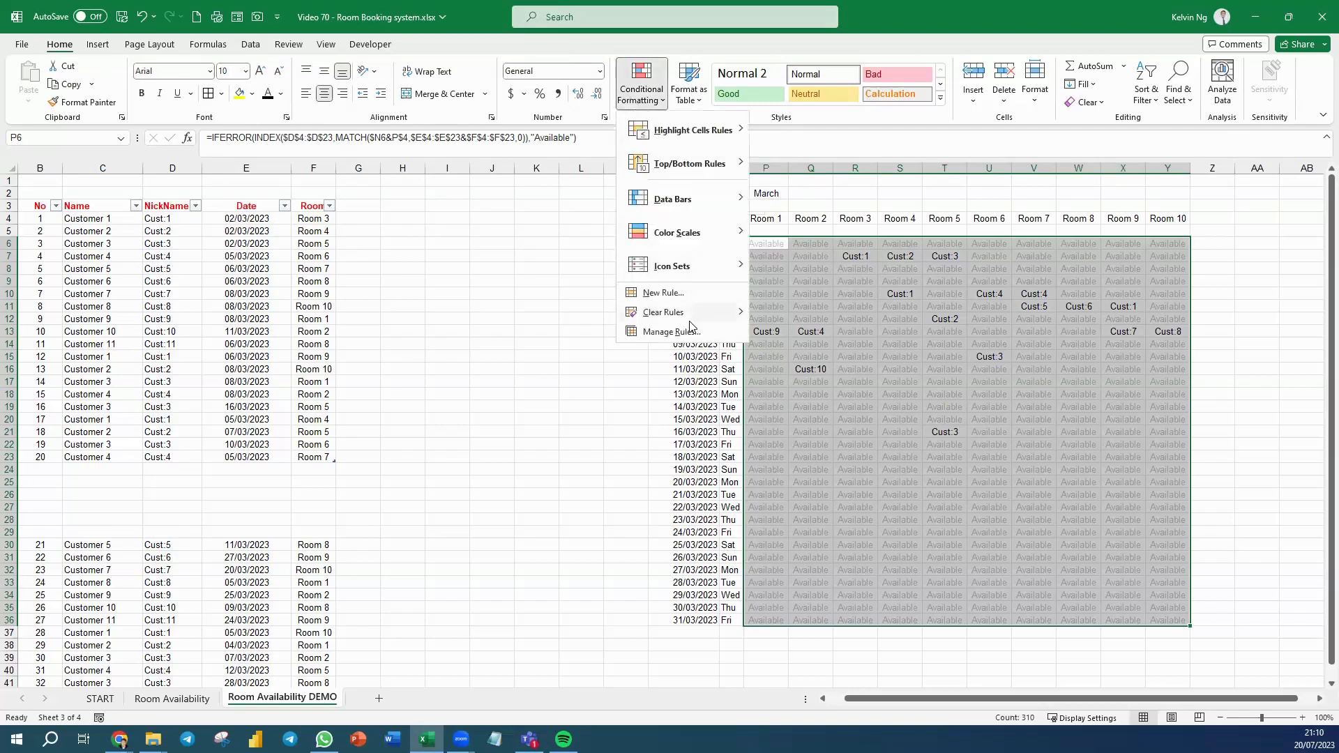
pyautogui.click(664, 293)
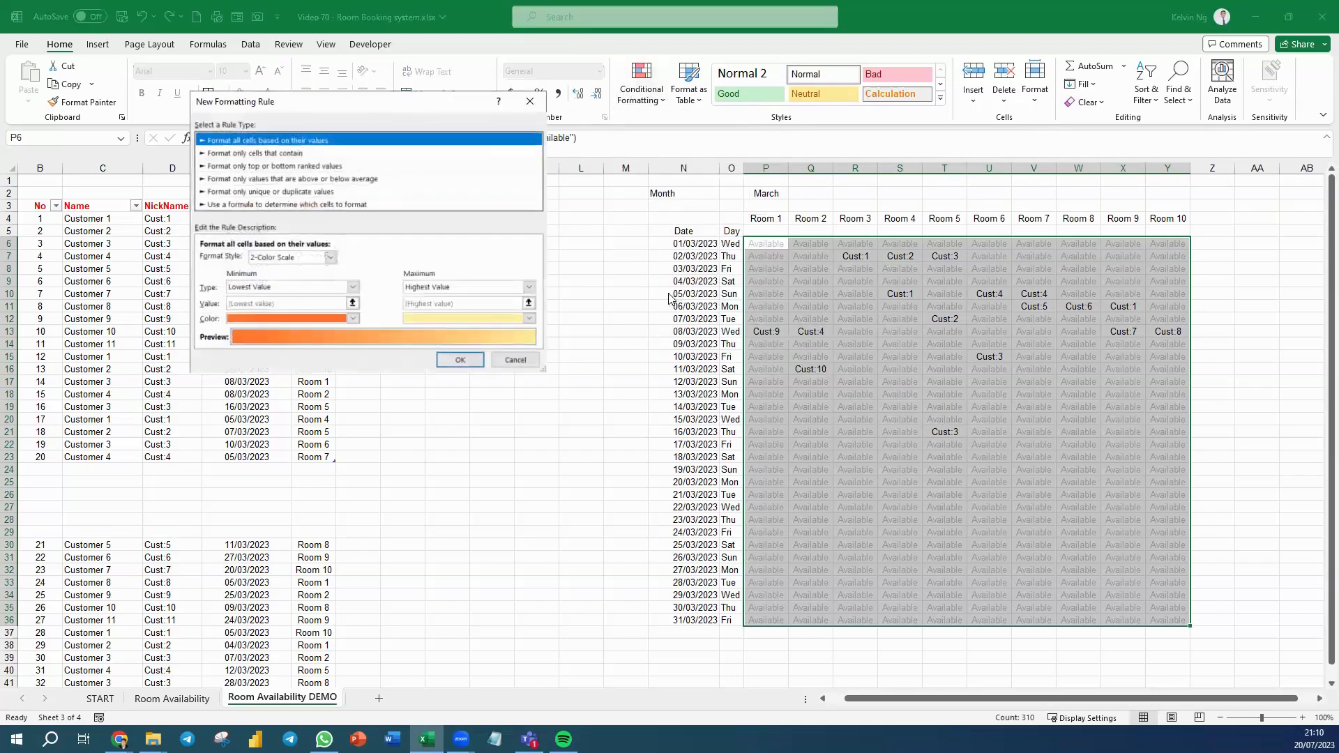
pyautogui.click(299, 203)
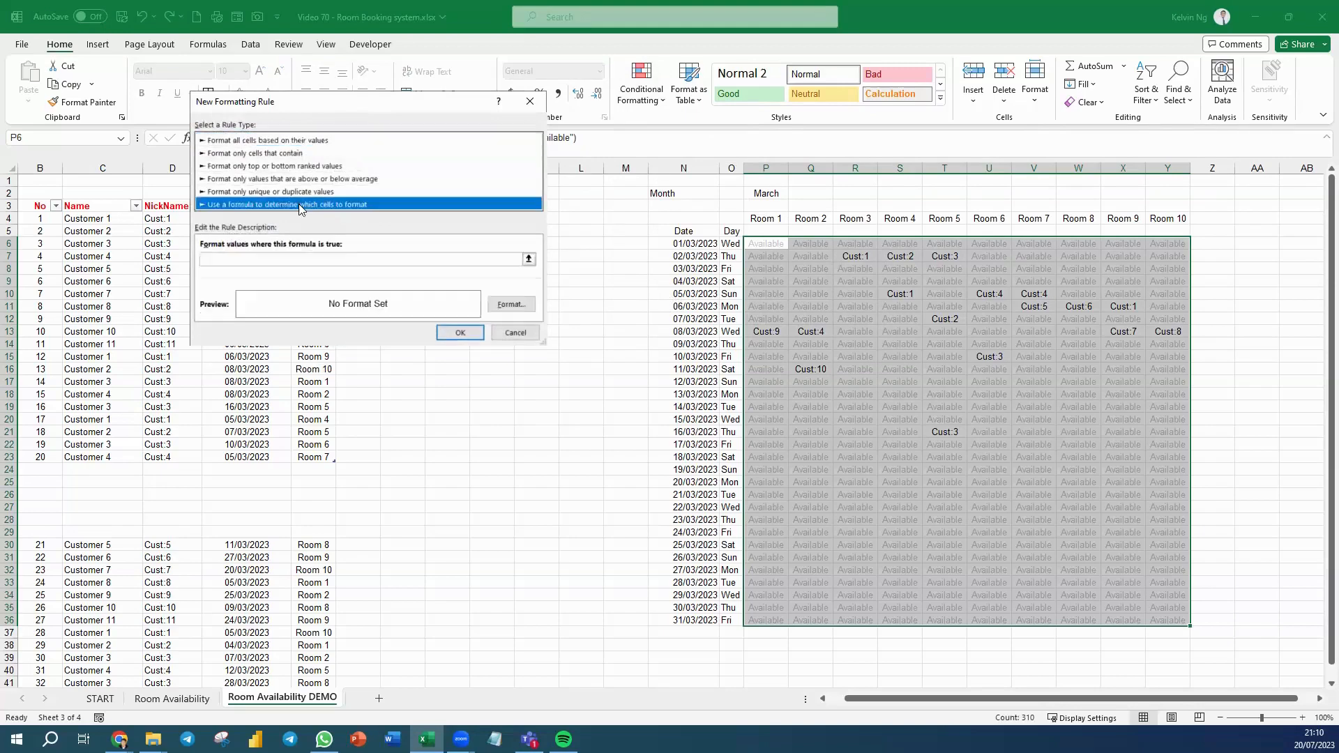
pyautogui.click(261, 259)
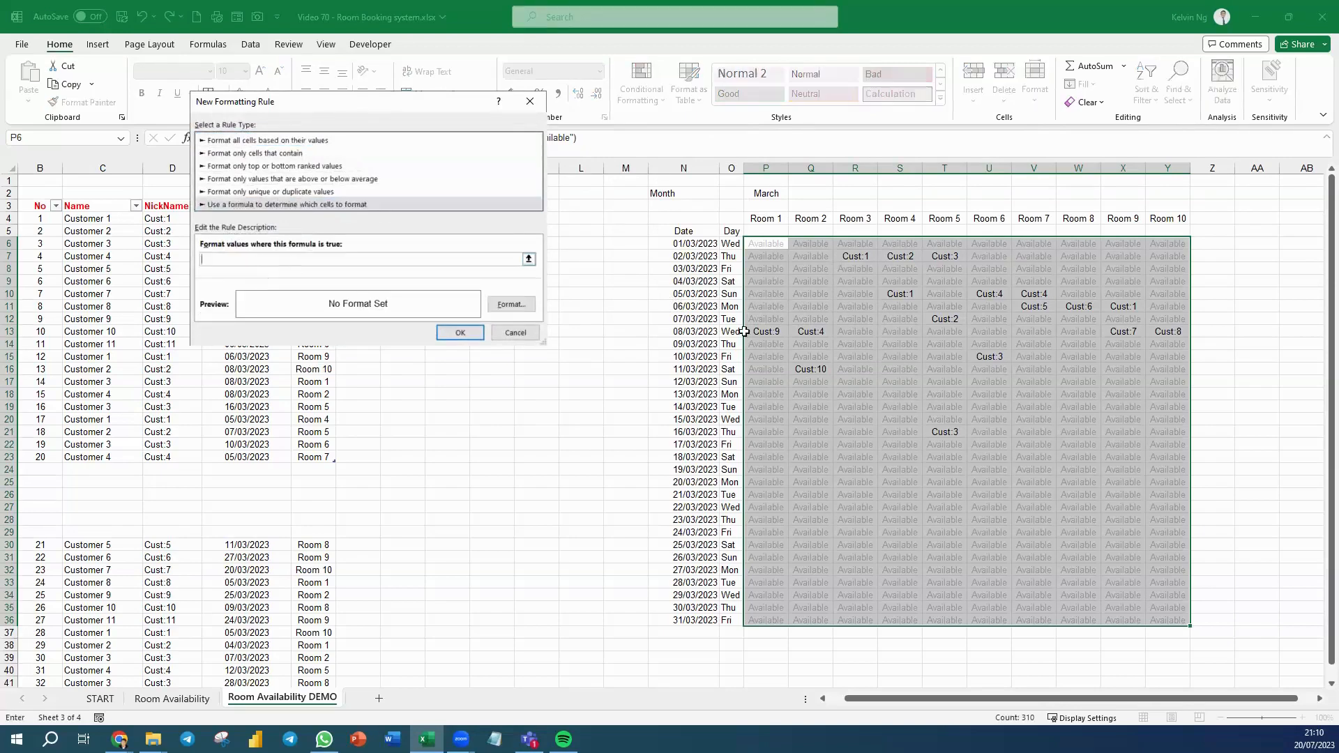
pyautogui.click(771, 245)
pyautogui.press('F4')
pyautogui.press('F4')
pyautogui.press('F4')
pyautogui.write('<>"Available')
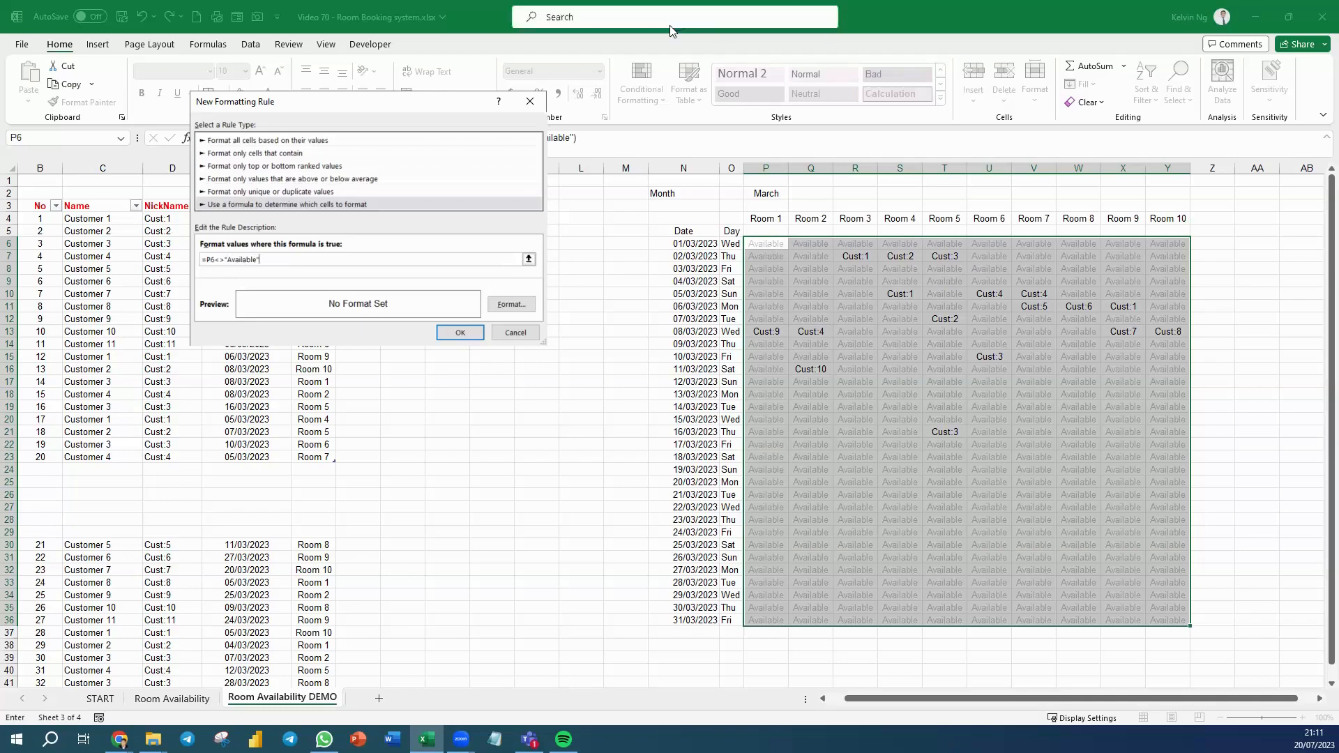
# Step: Format the rule's matching cells with a bold, standard green font and apply the rule
pyautogui.click(510, 304)
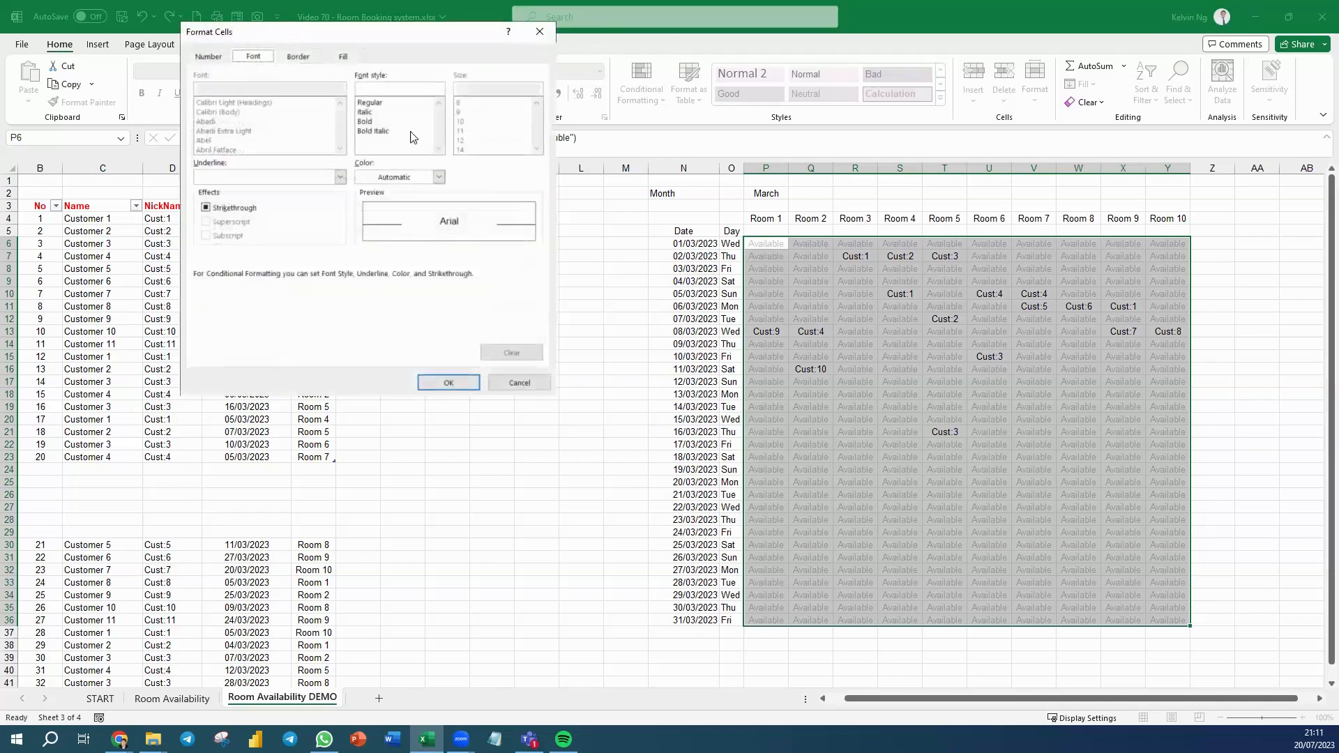
pyautogui.click(439, 177)
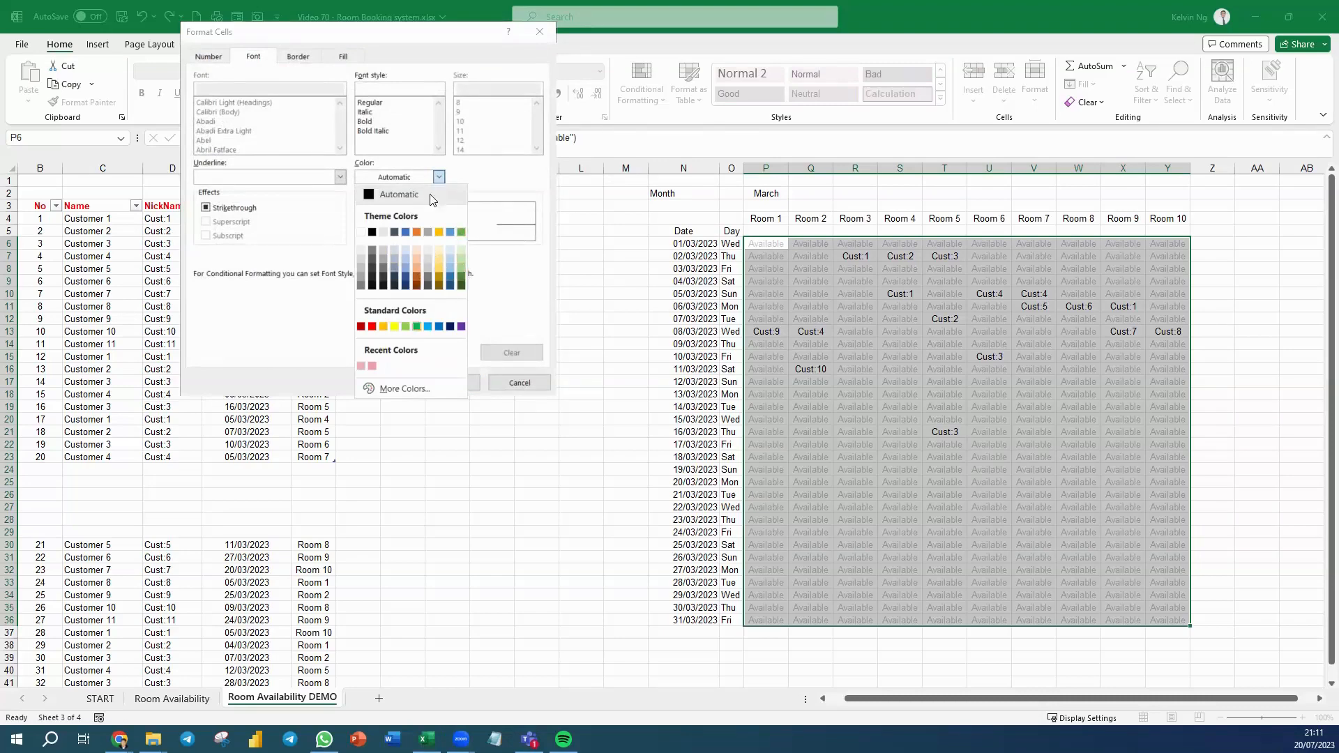
pyautogui.click(416, 326)
pyautogui.click(366, 122)
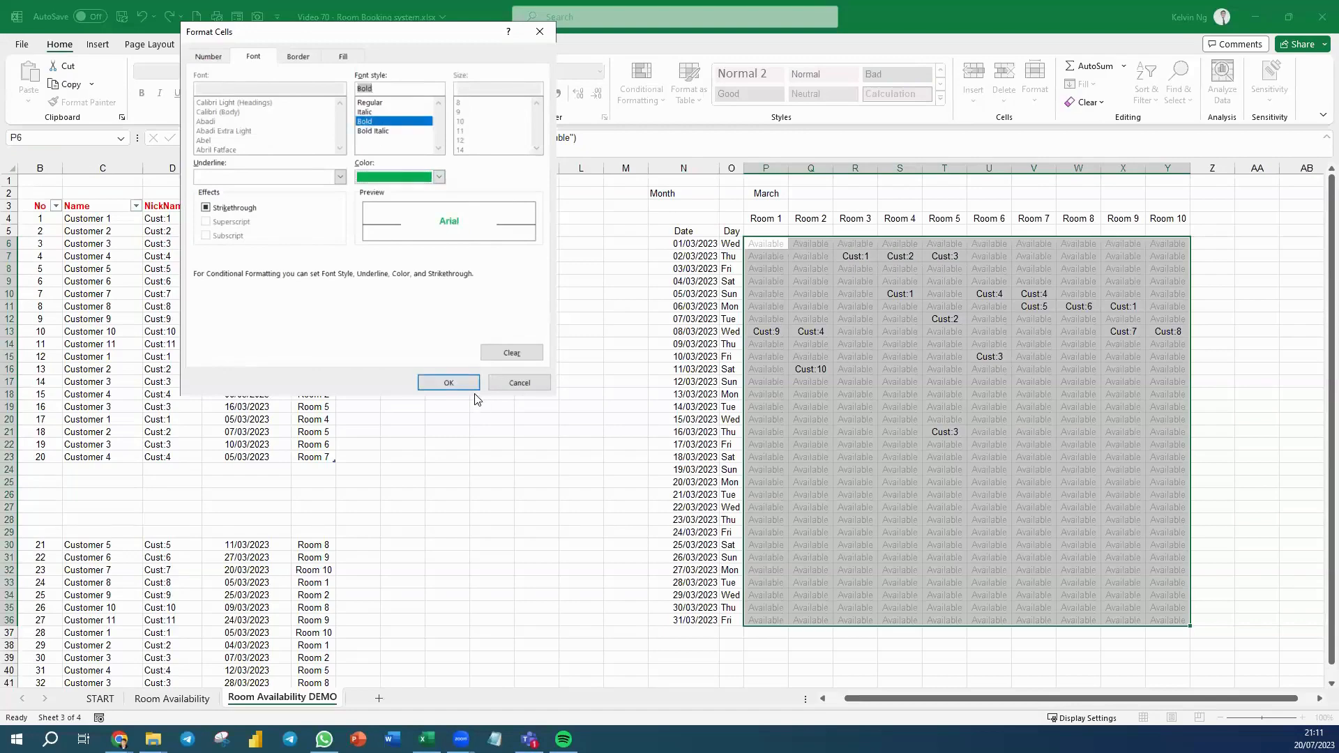
pyautogui.click(450, 382)
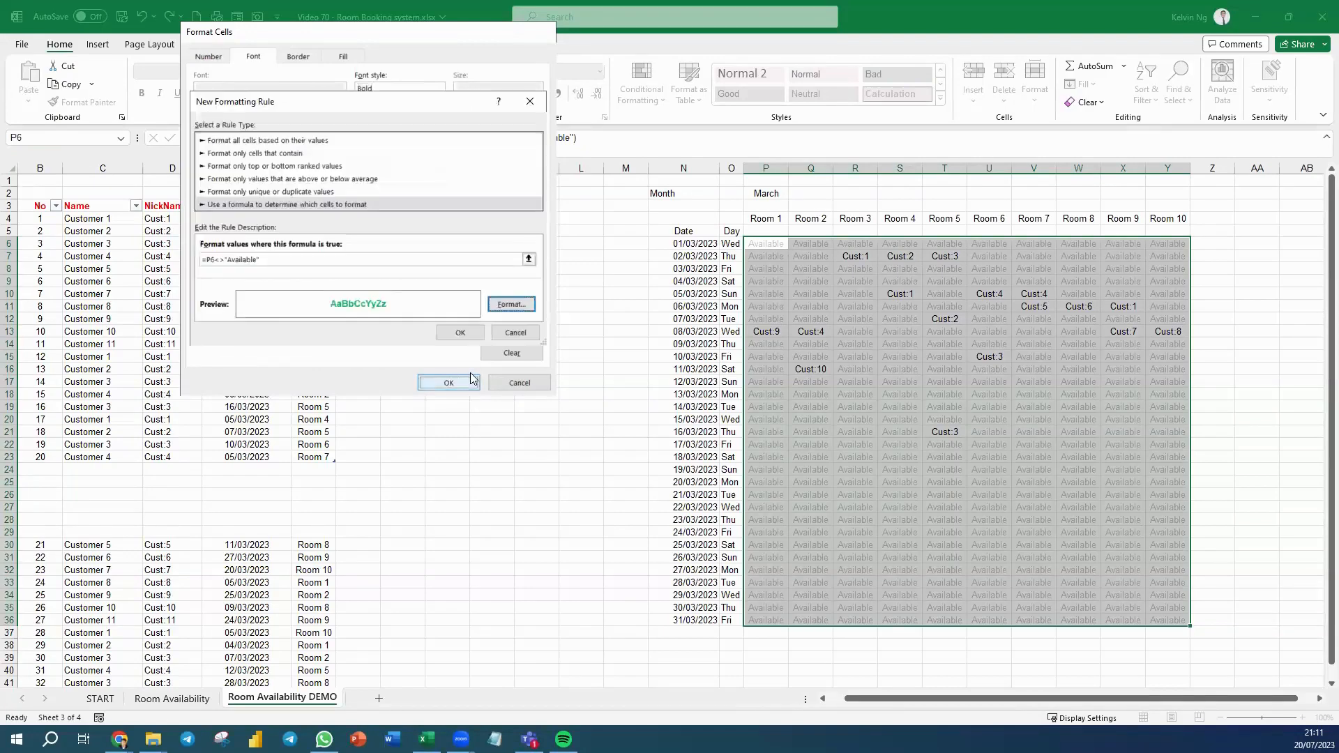
pyautogui.click(458, 333)
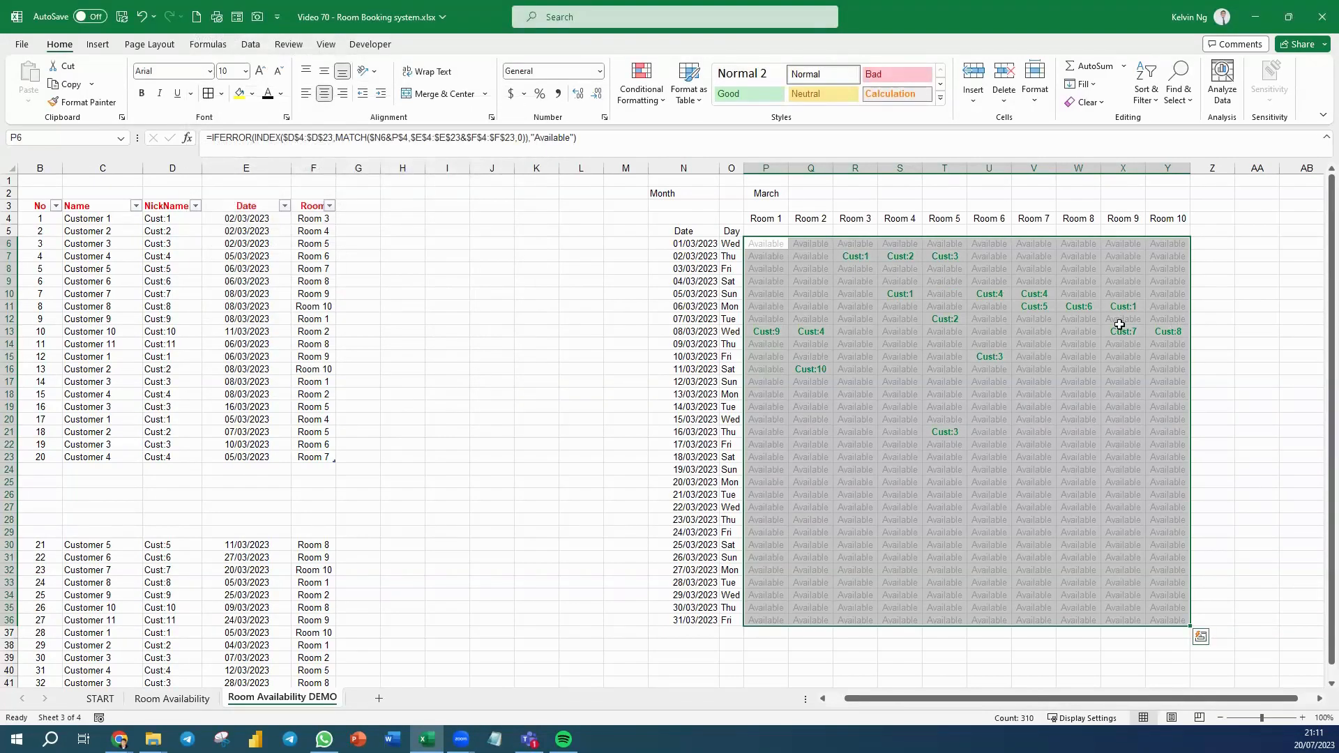
pyautogui.click(1016, 485)
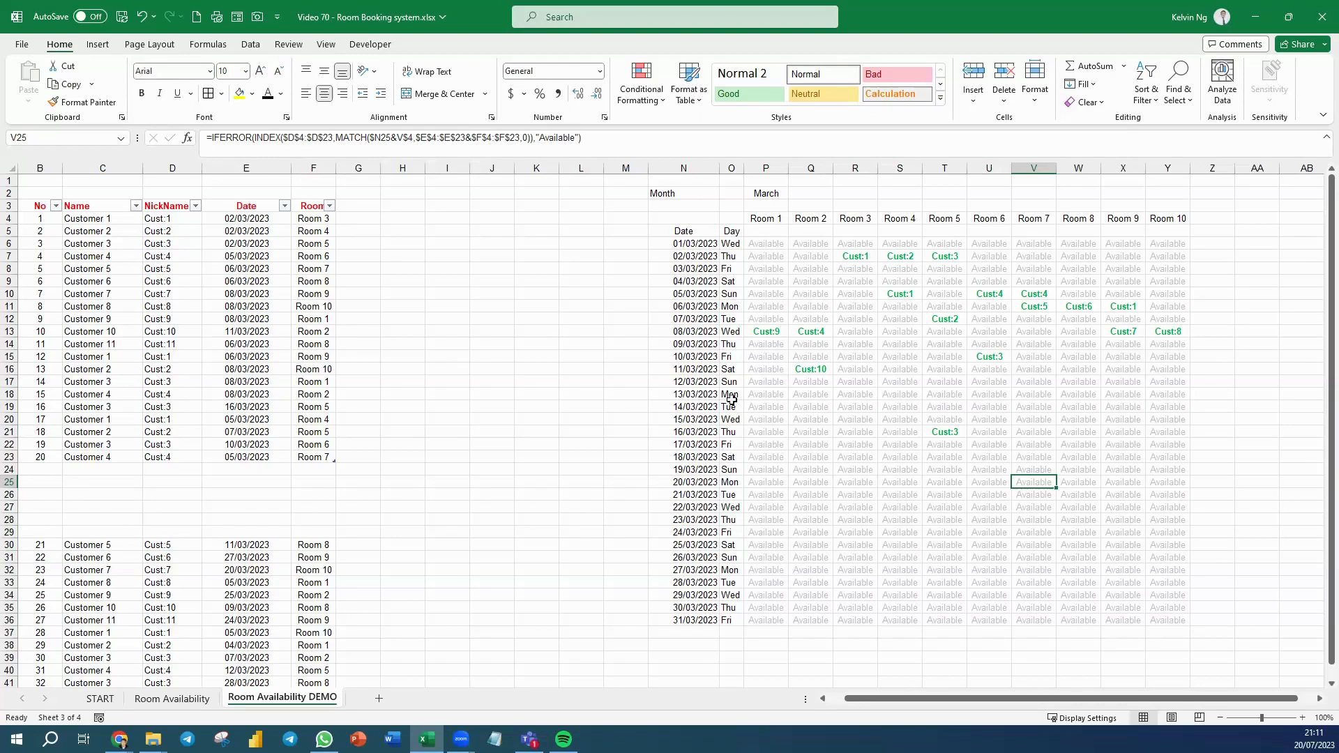
# Step: Move booking records 21 to 32 from B30:F41 up to B24, directly beneath the booking table's last row
pyautogui.scroll(-2, 52, 529)
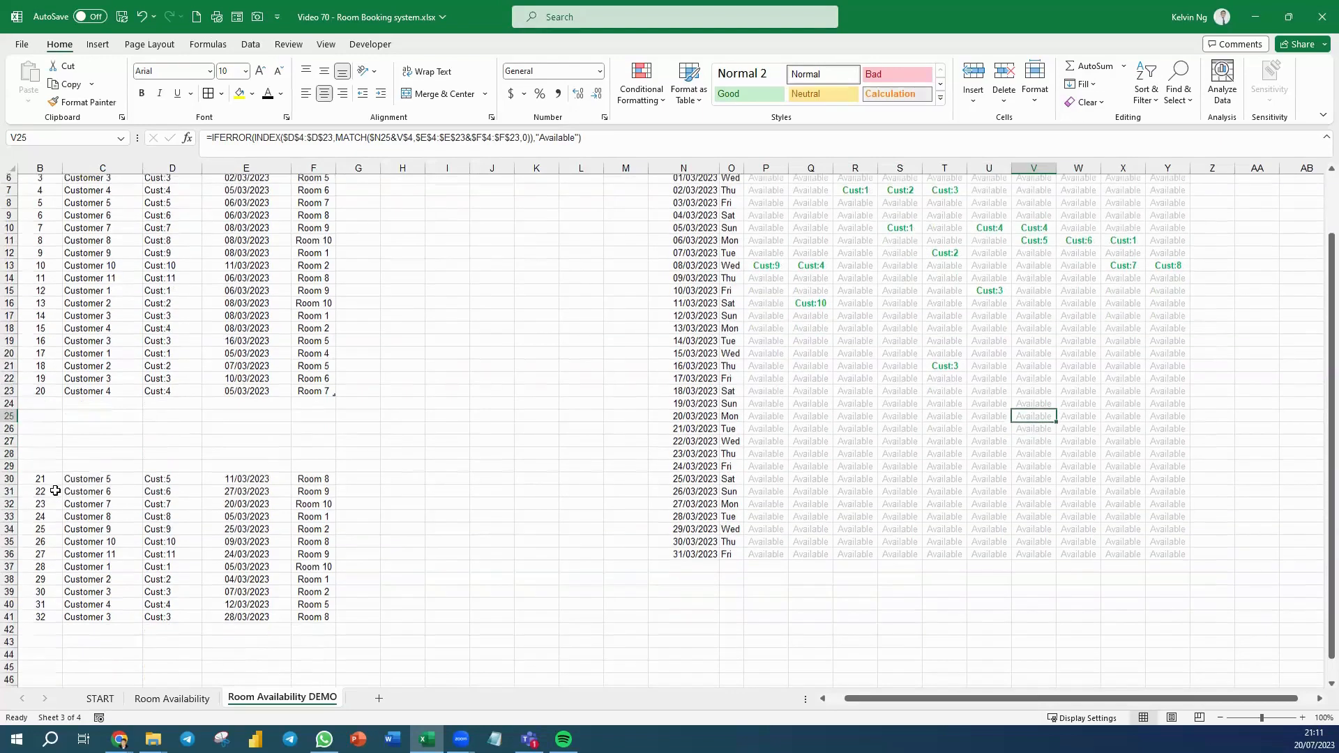
pyautogui.moveTo(46, 468); pyautogui.dragTo(327, 607)
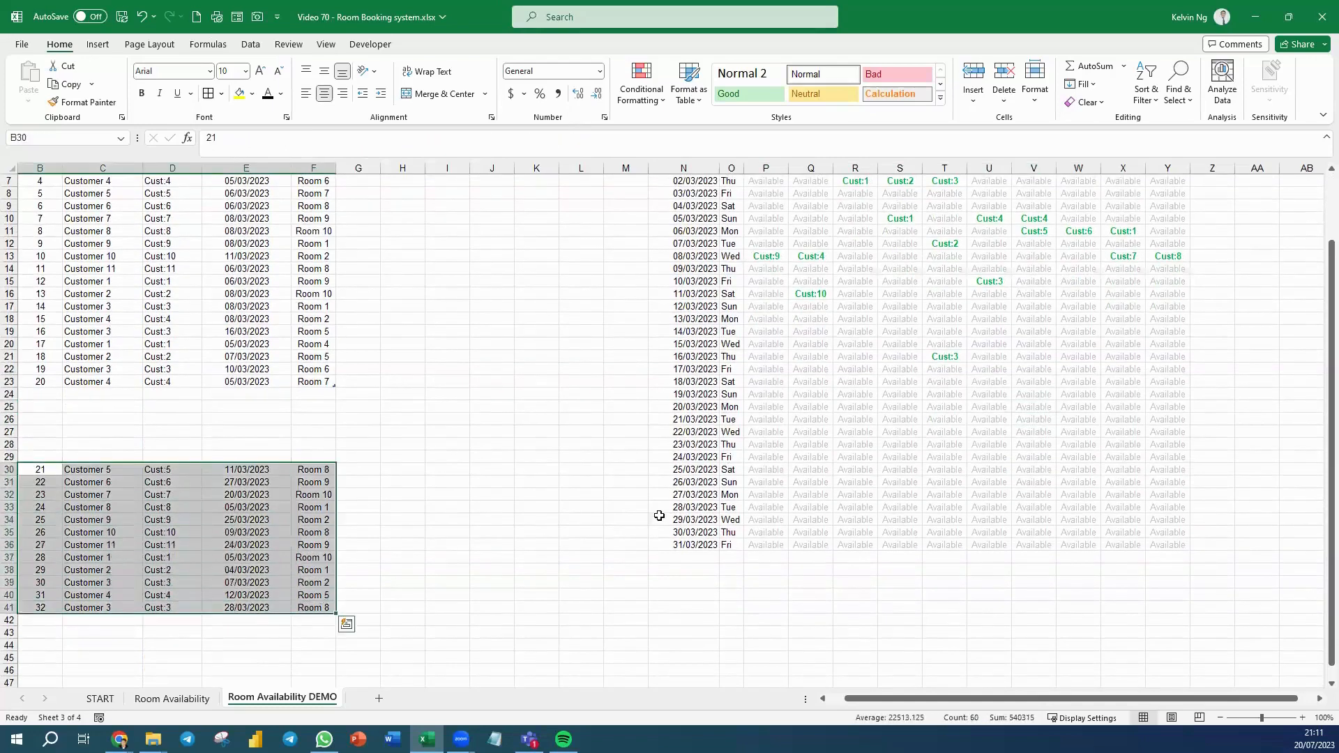
pyautogui.scroll(1, 989, 380)
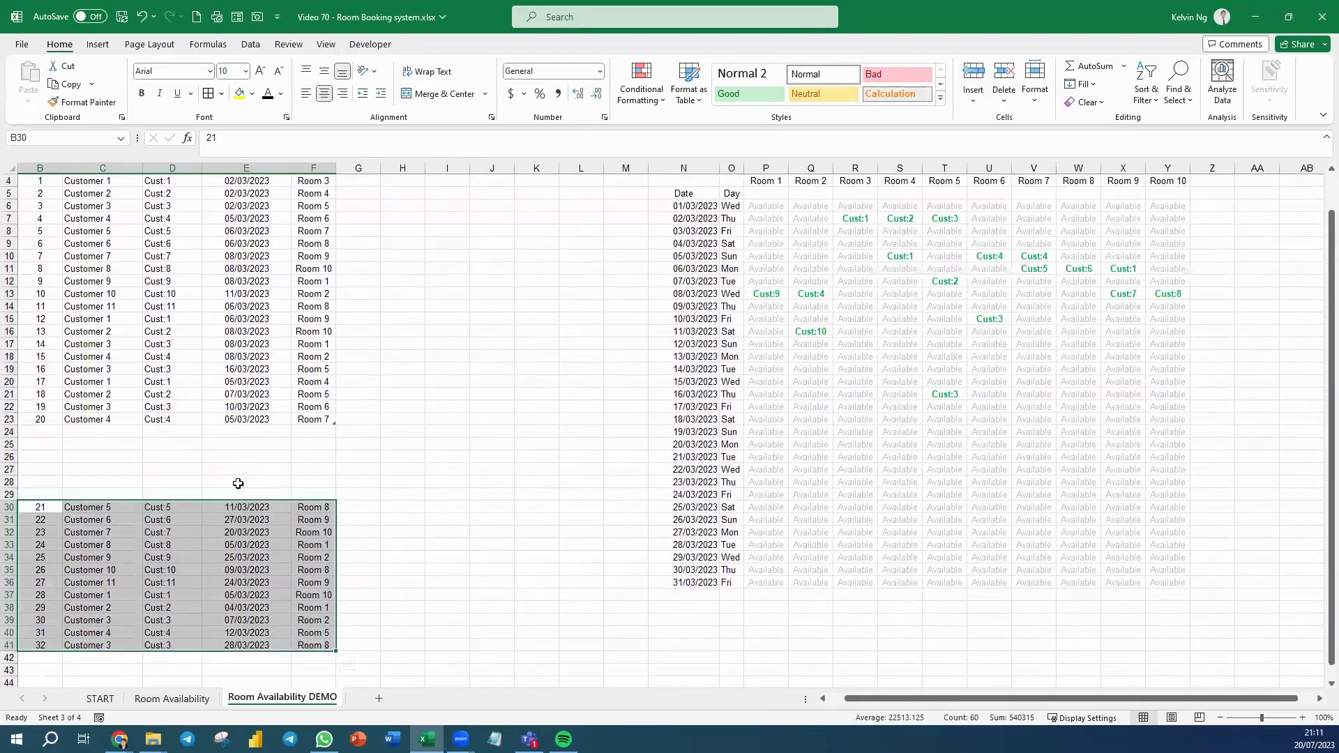
pyautogui.moveTo(236, 503); pyautogui.dragTo(293, 428)
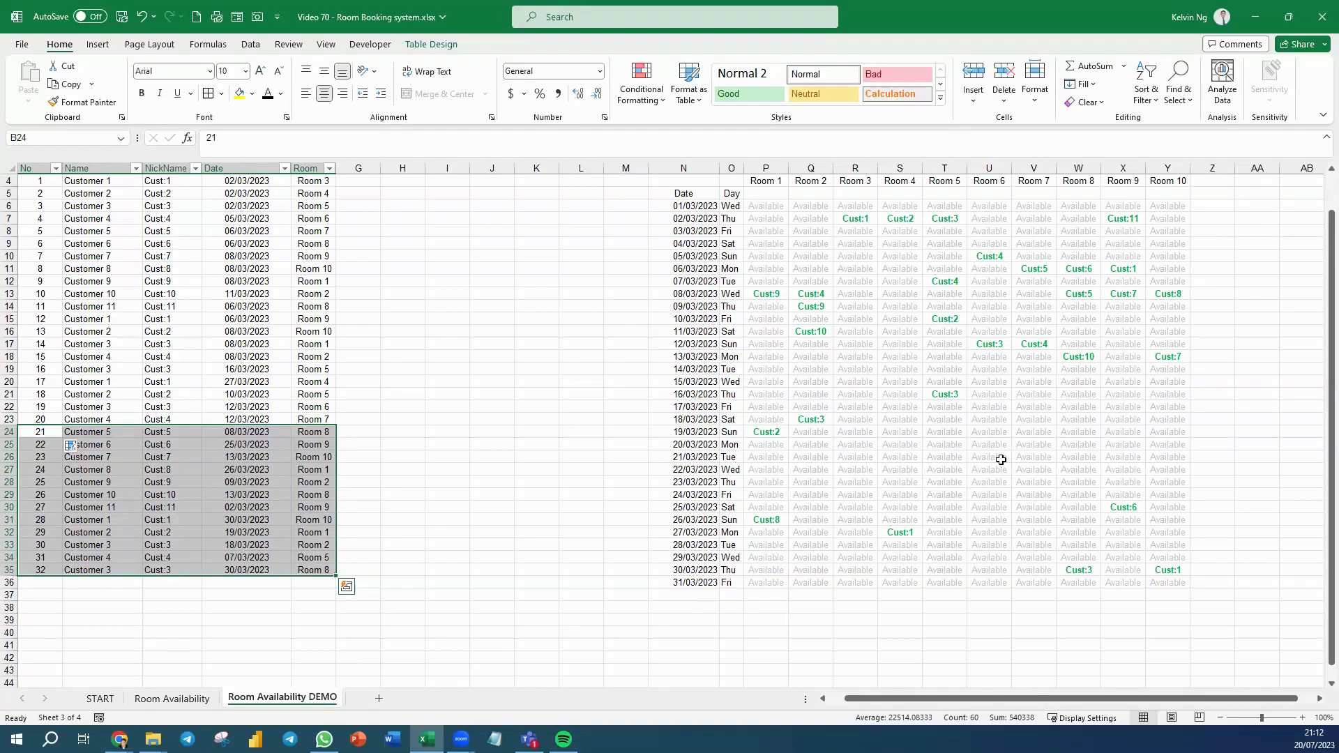
pyautogui.click(207, 568)
pyautogui.moveTo(33, 584); pyautogui.dragTo(307, 570)
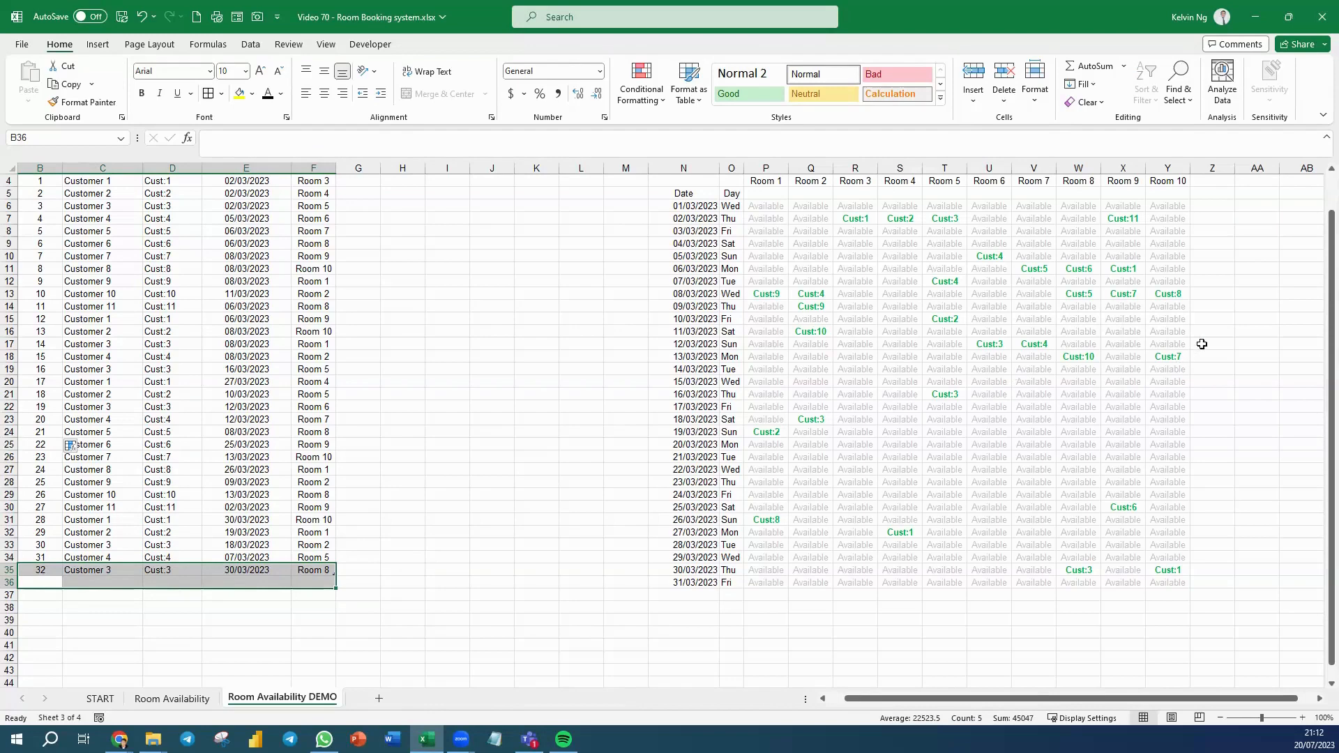
# Step: Enter the header "Total Booking" in cell Z4 beside the Room 10 header
pyautogui.click(1218, 182)
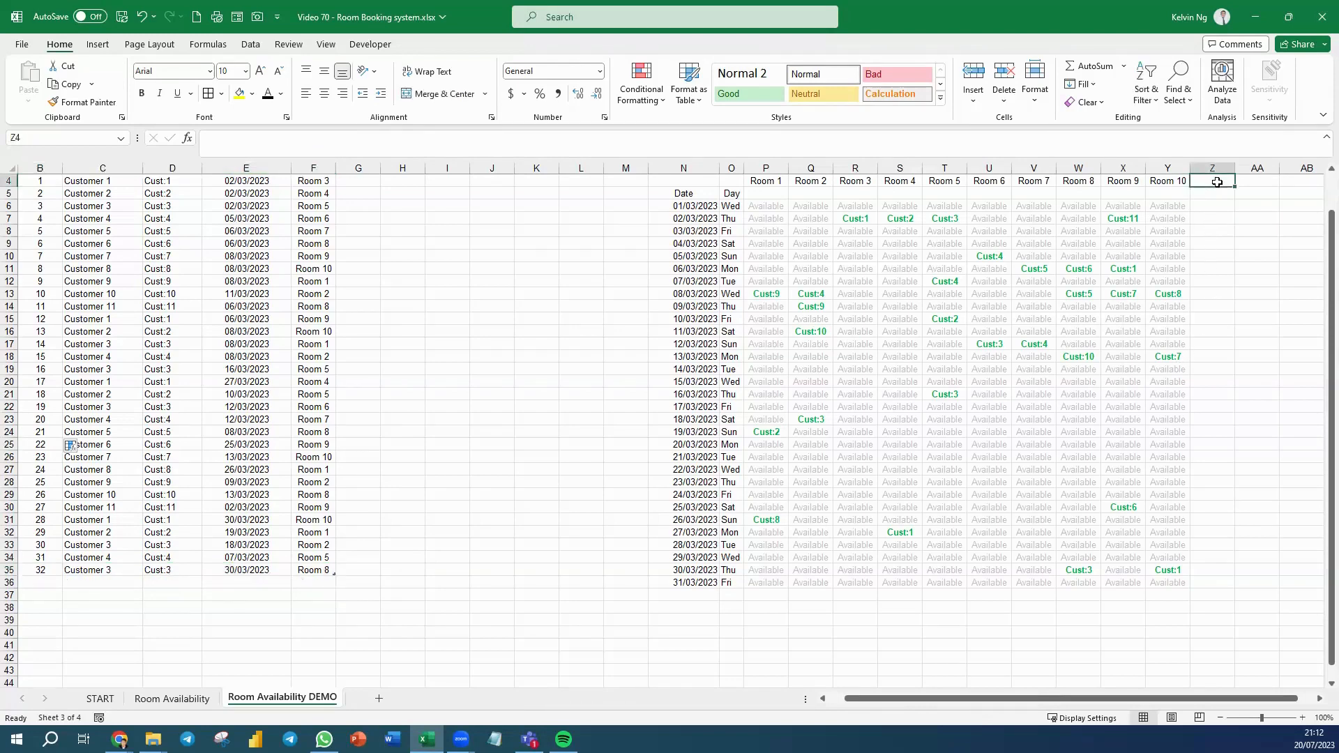
pyautogui.write('Total')
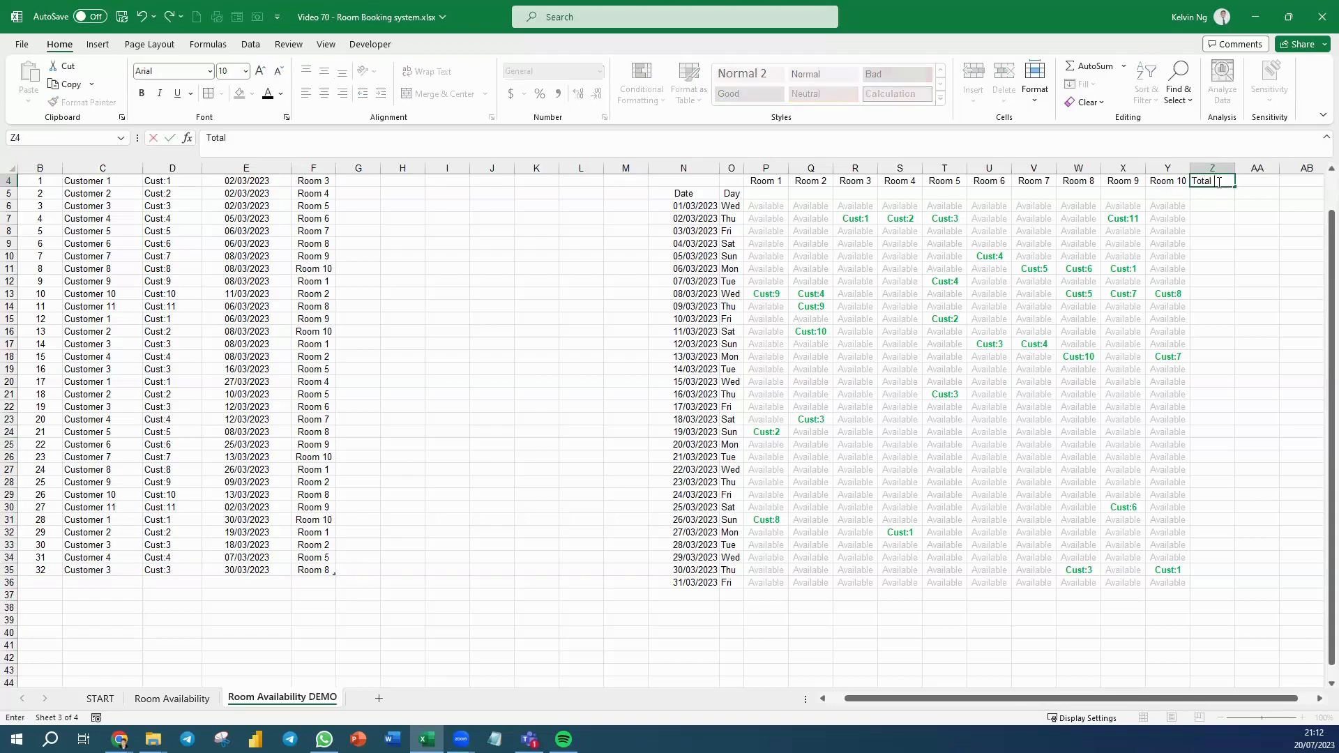
pyautogui.write(' Booking')
pyautogui.click(1219, 205)
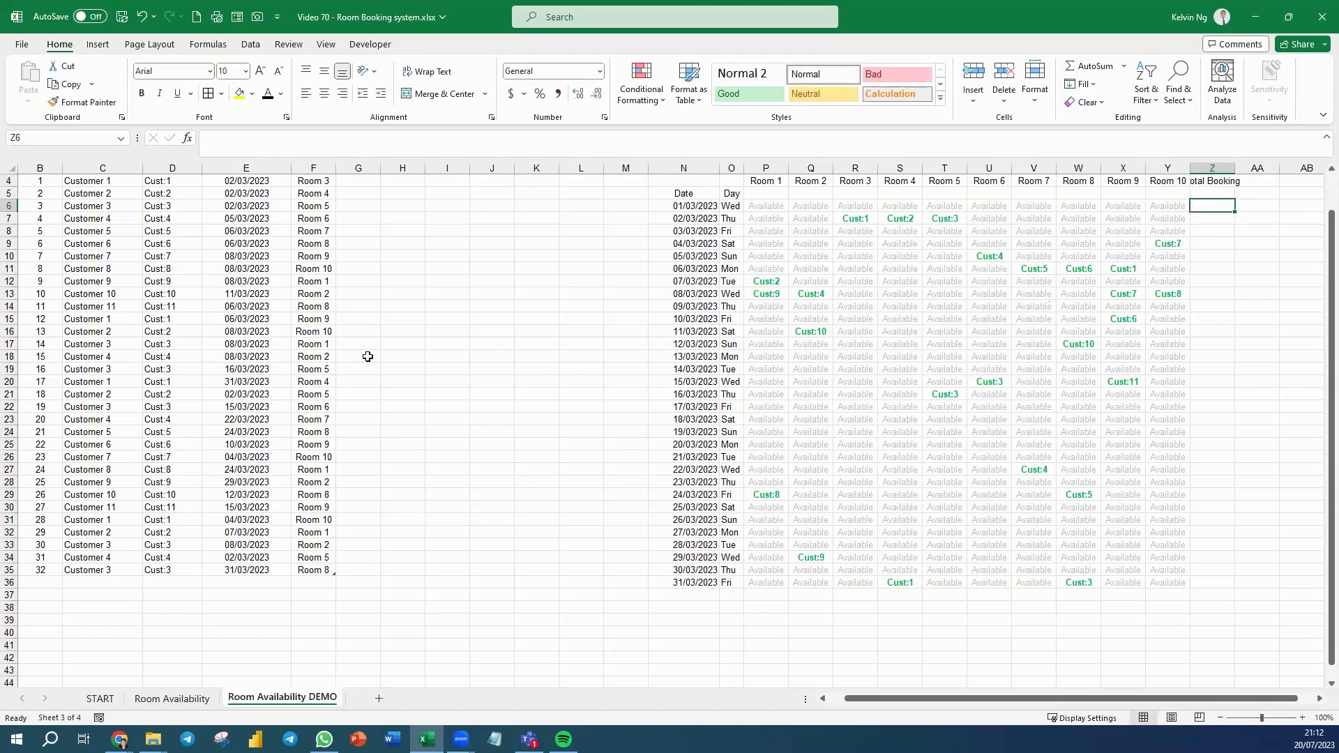
# Step: Examine the date, room, nickname and name entries in the booking table
pyautogui.scroll(1, 108, 222)
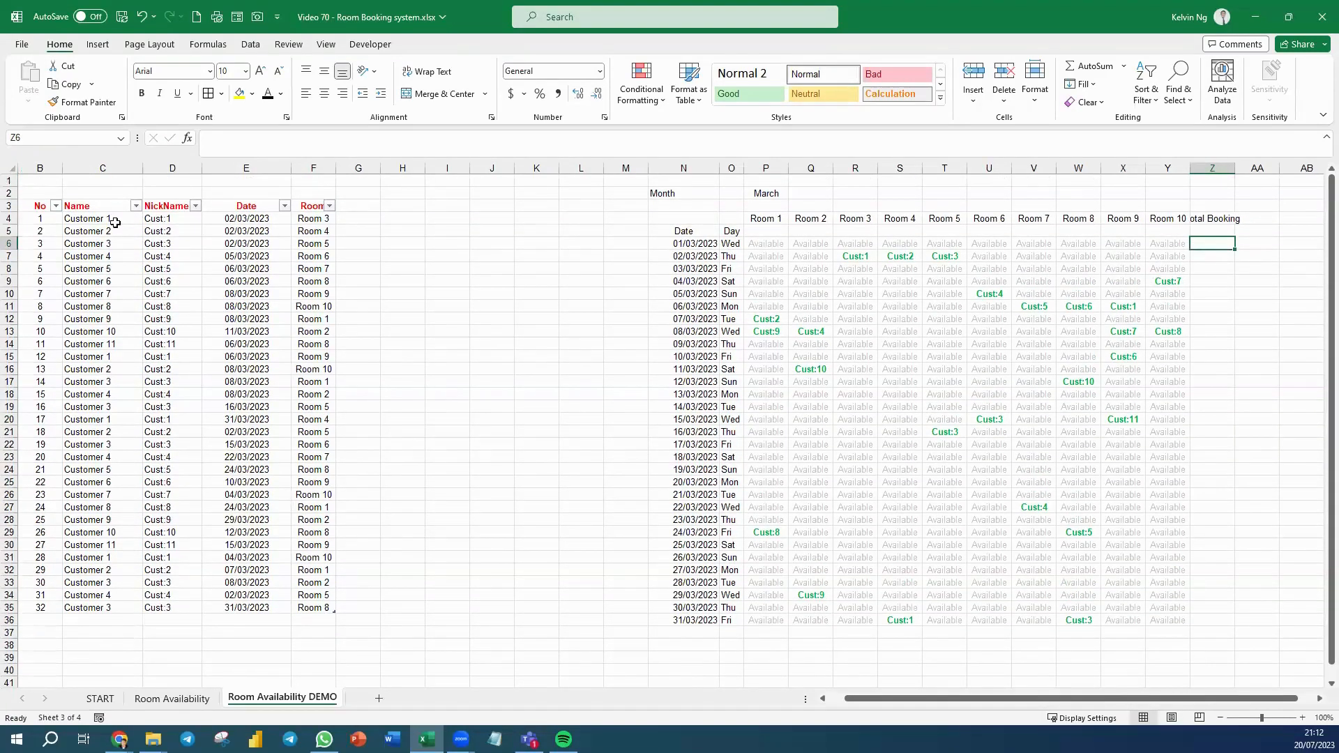
pyautogui.click(233, 220)
pyautogui.click(247, 259)
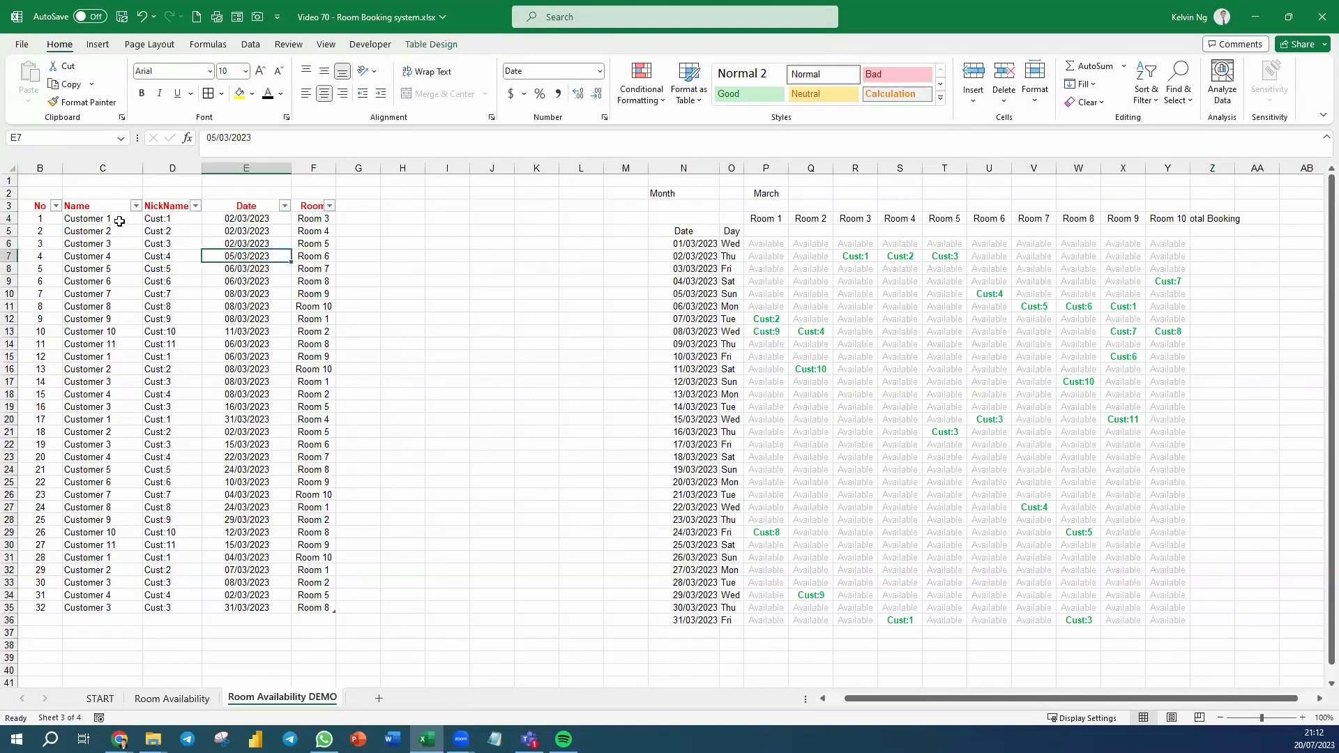
pyautogui.click(259, 307)
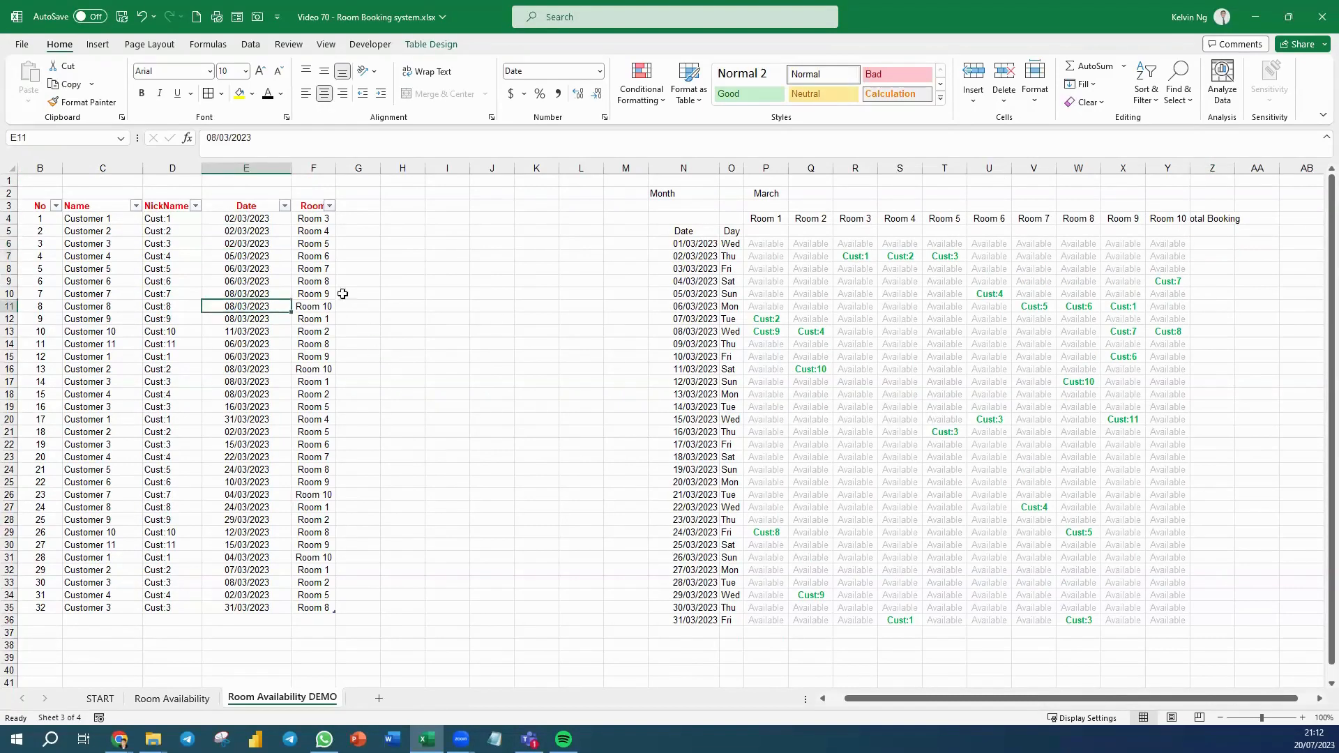
pyautogui.click(327, 247)
pyautogui.click(162, 223)
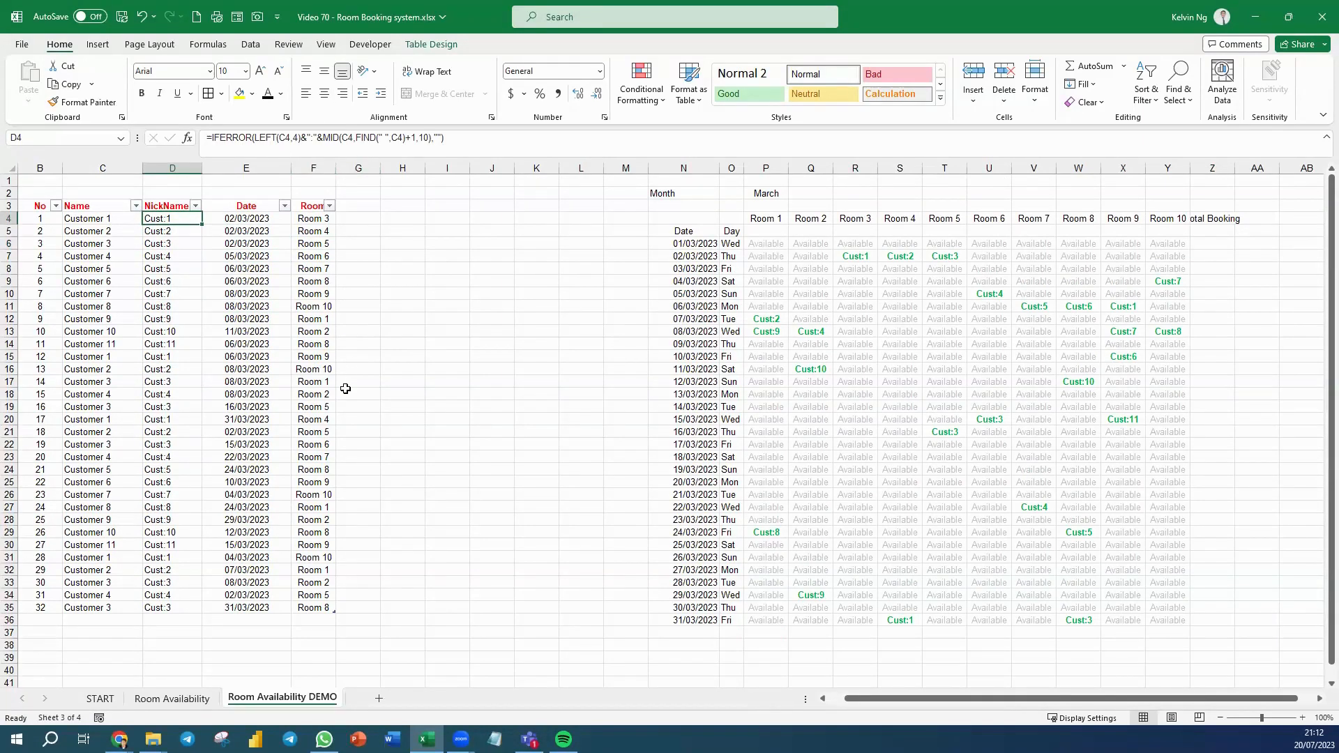
pyautogui.click(110, 282)
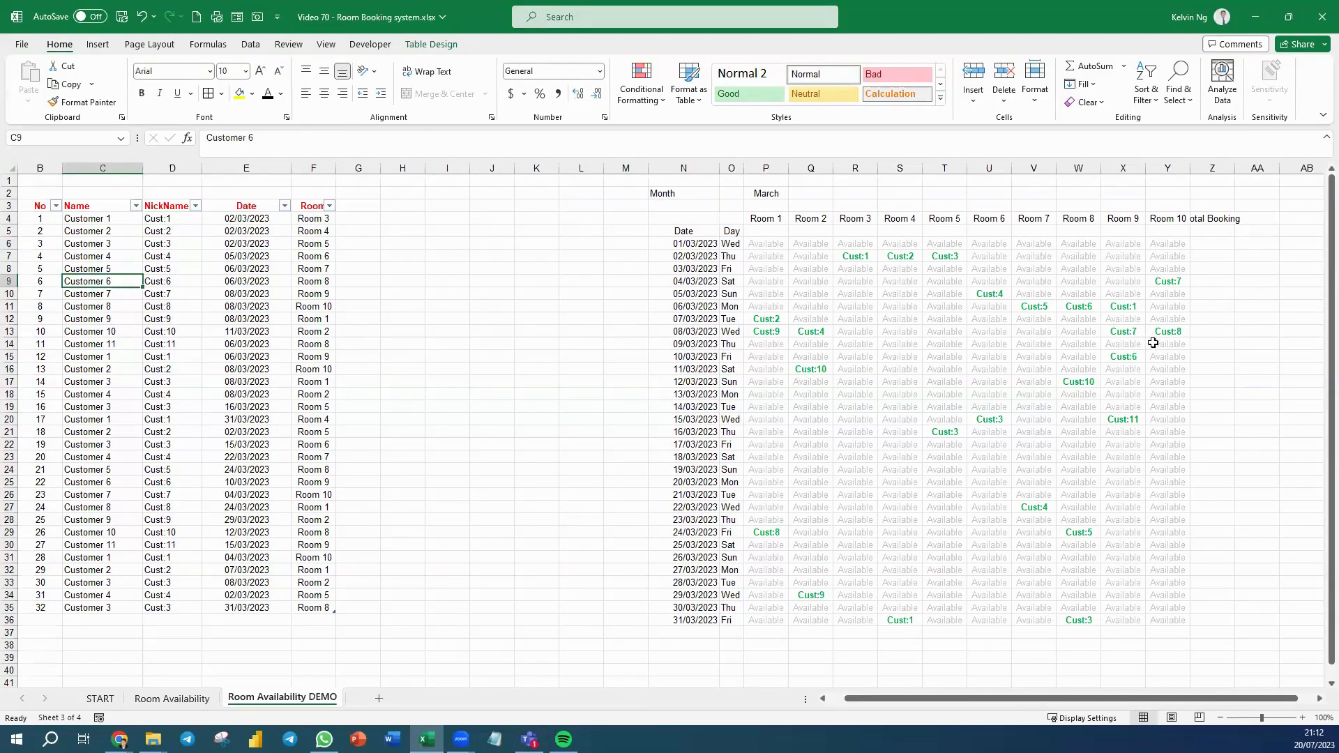
# Step: Enter =COUNTIF(P6:Y6,"<>available") in Z6 under Total Booking and fill the formula down to Z36
pyautogui.click(1219, 241)
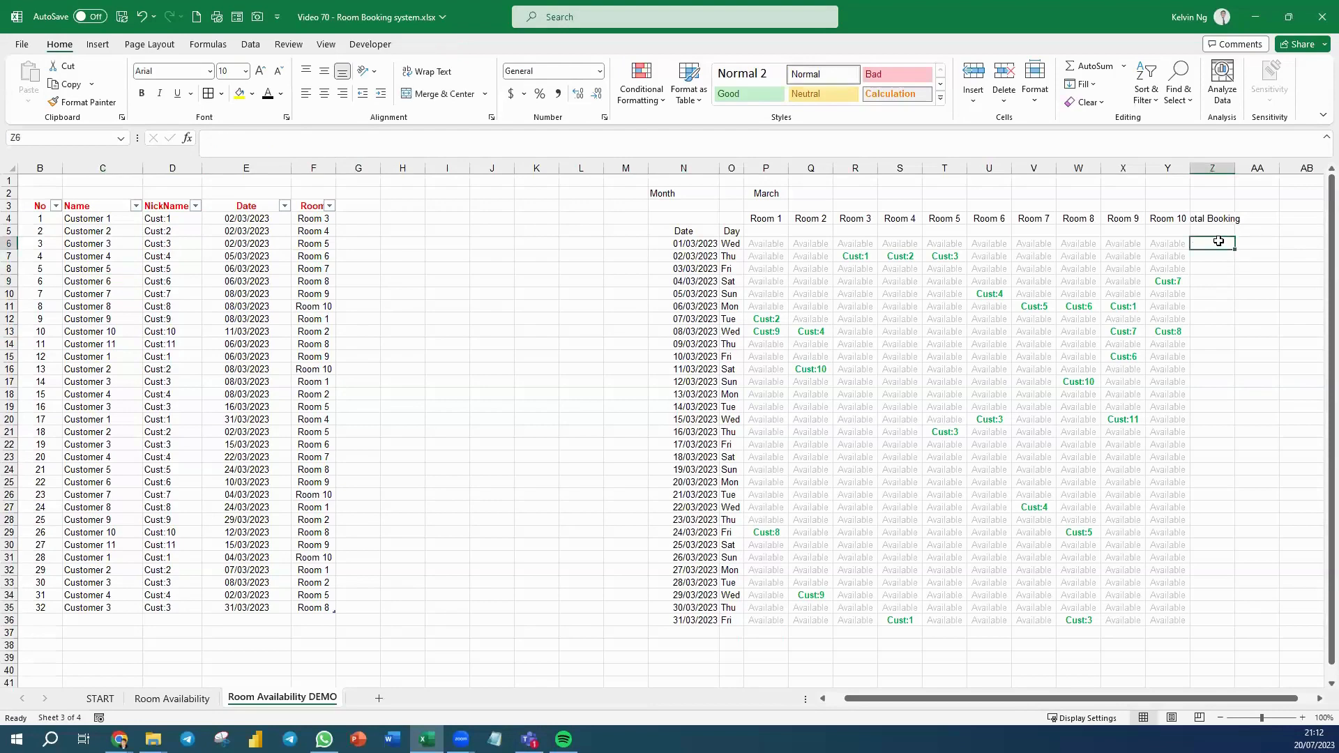
pyautogui.write('=count')
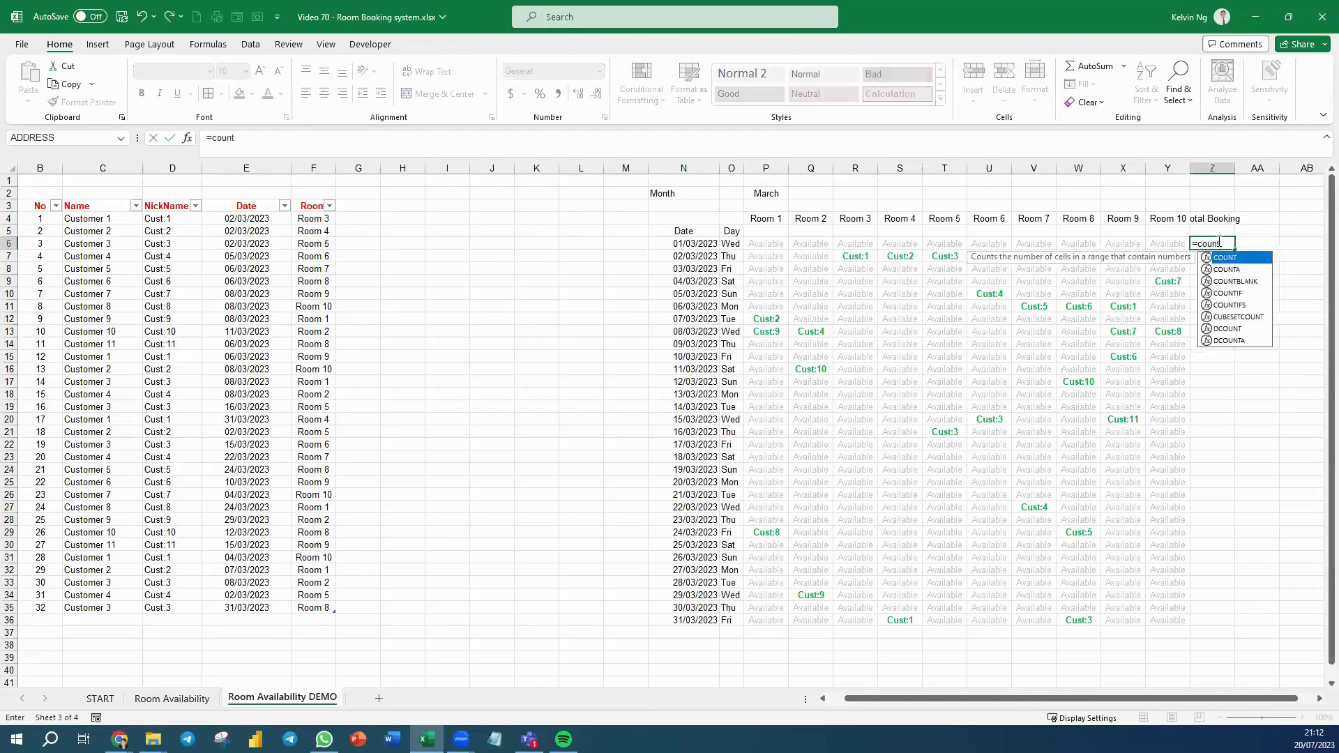
pyautogui.write('if')
pyautogui.press('Tab')
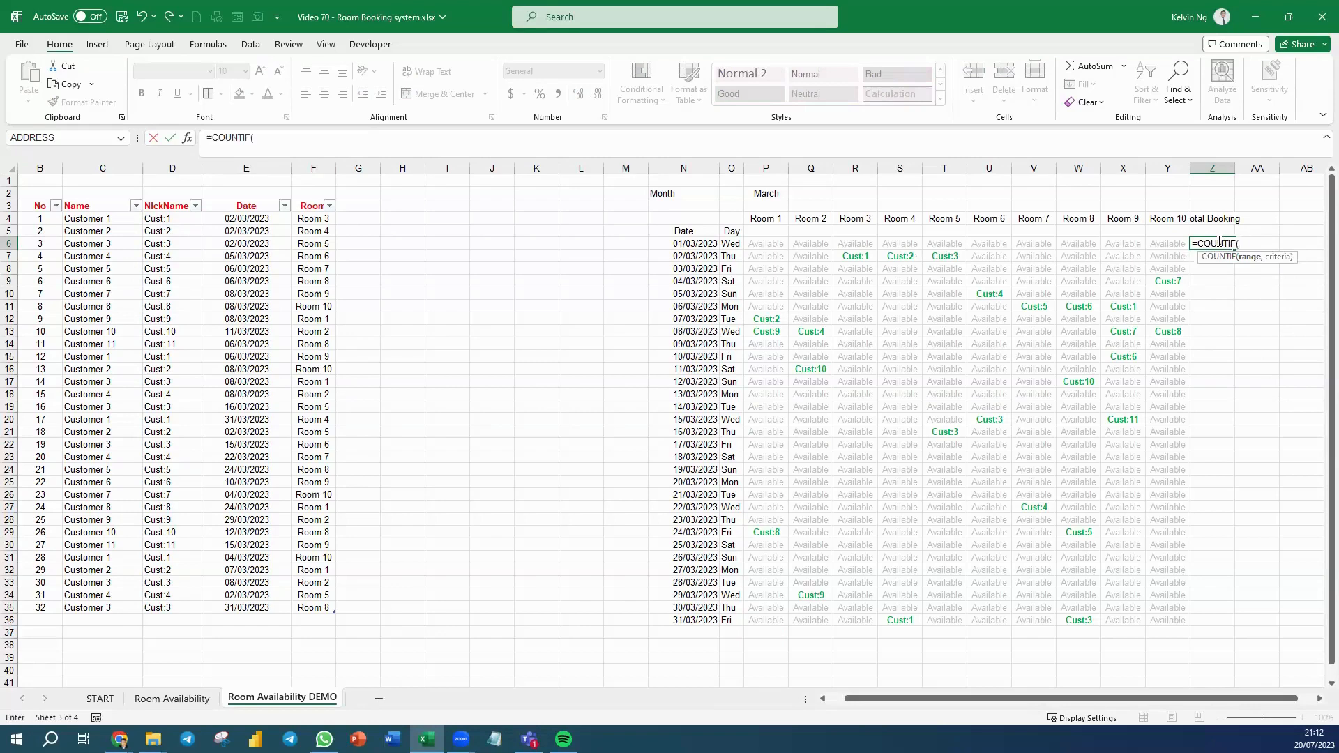
pyautogui.moveTo(761, 244); pyautogui.dragTo(1163, 244)
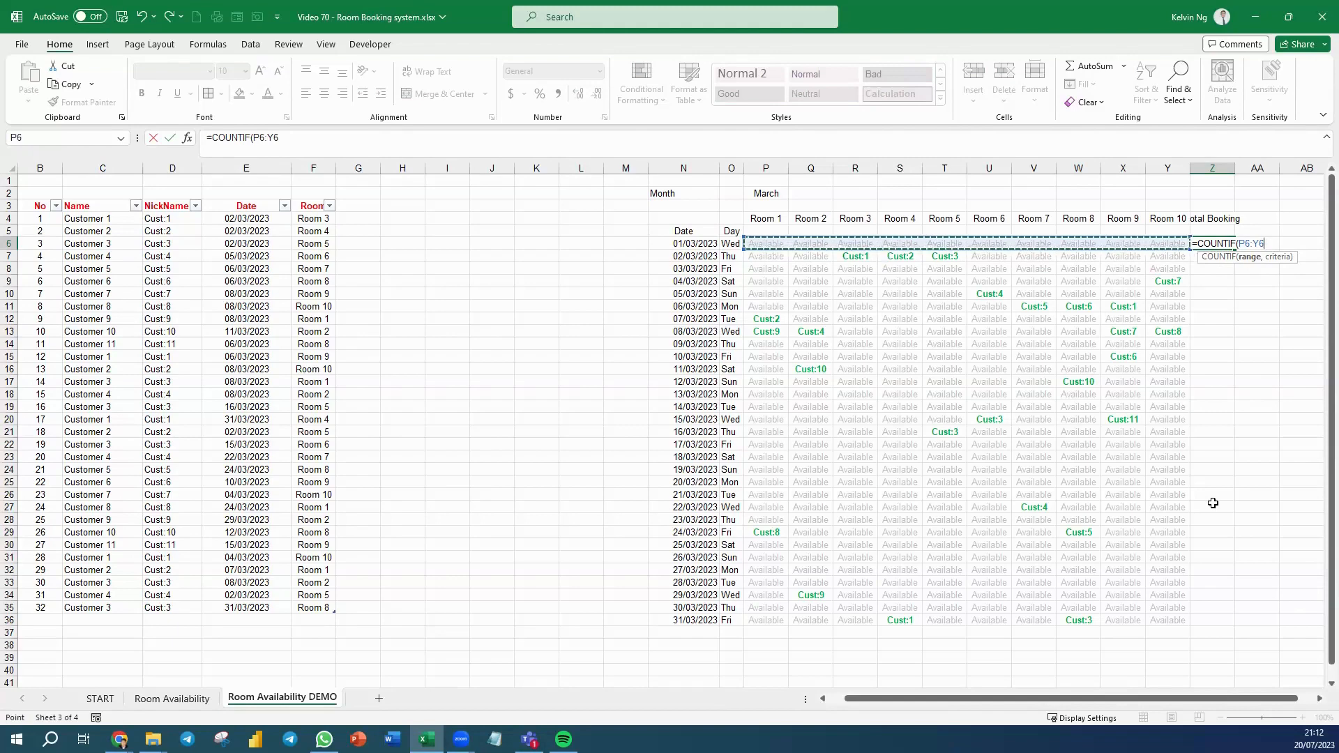
pyautogui.write(',"<>availa')
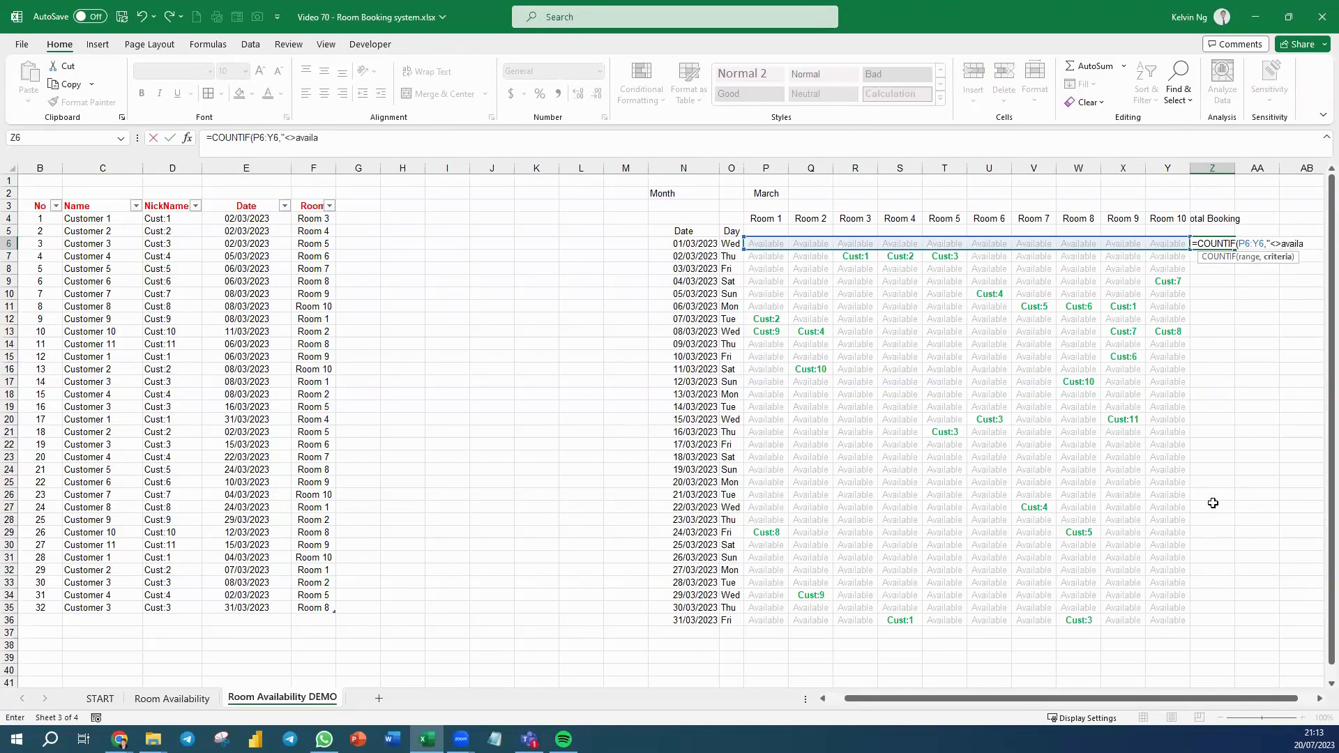
pyautogui.write('nbl')
pyautogui.press('BackSpace')
pyautogui.press('BackSpace')
pyautogui.press('BackSpace')
pyautogui.press('Return')
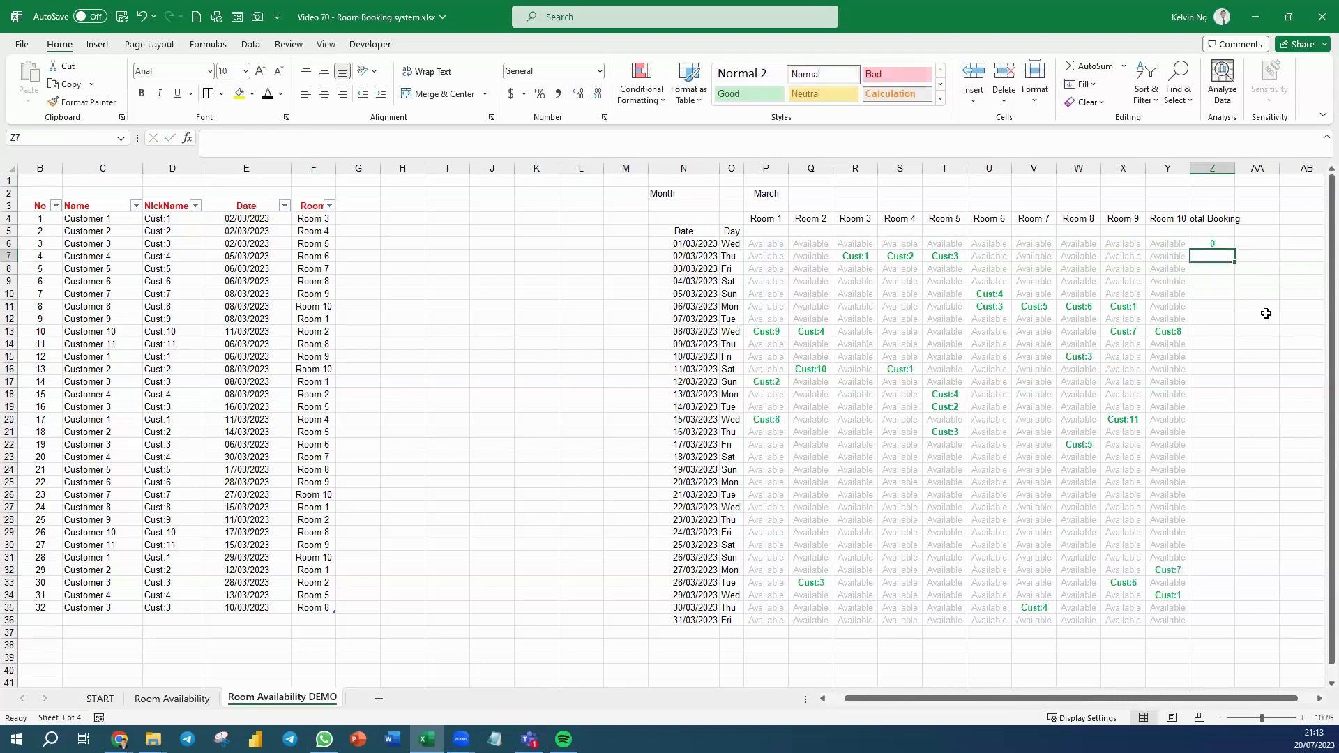
pyautogui.click(1218, 241)
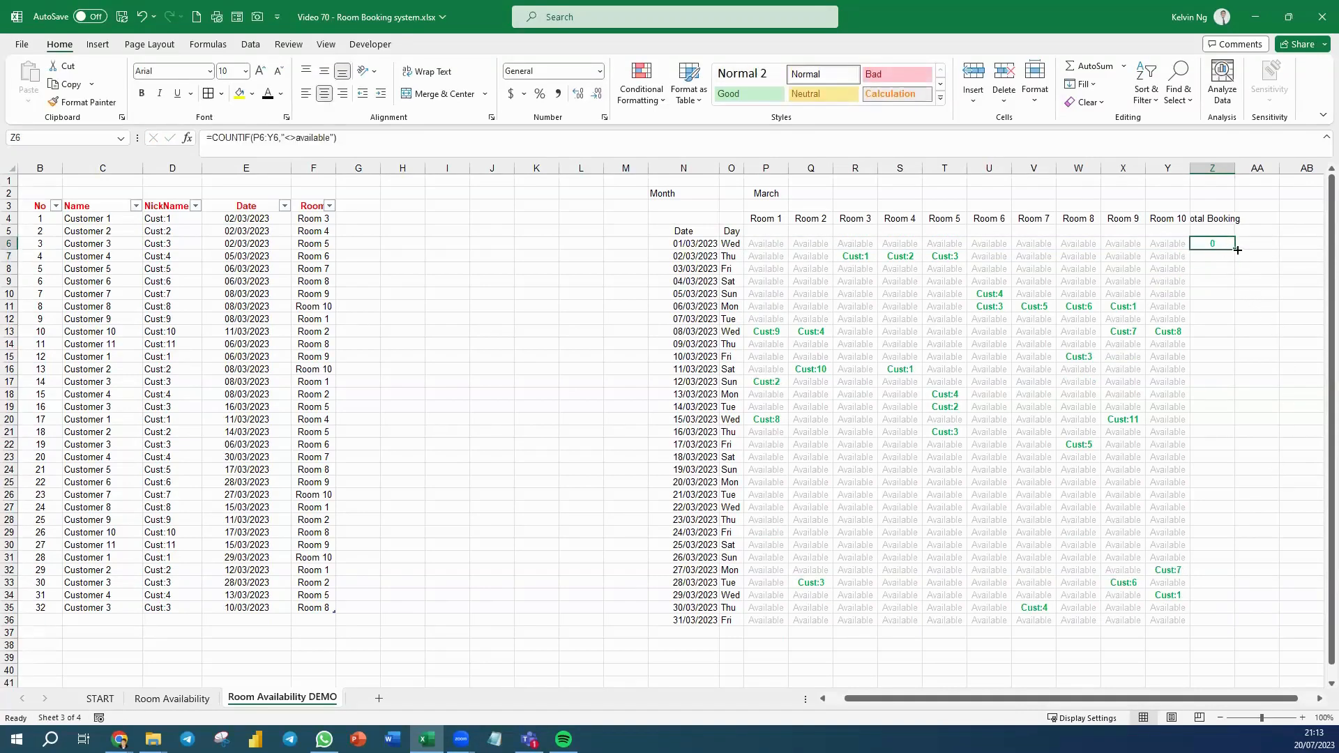
pyautogui.moveTo(1236, 249); pyautogui.dragTo(1254, 626)
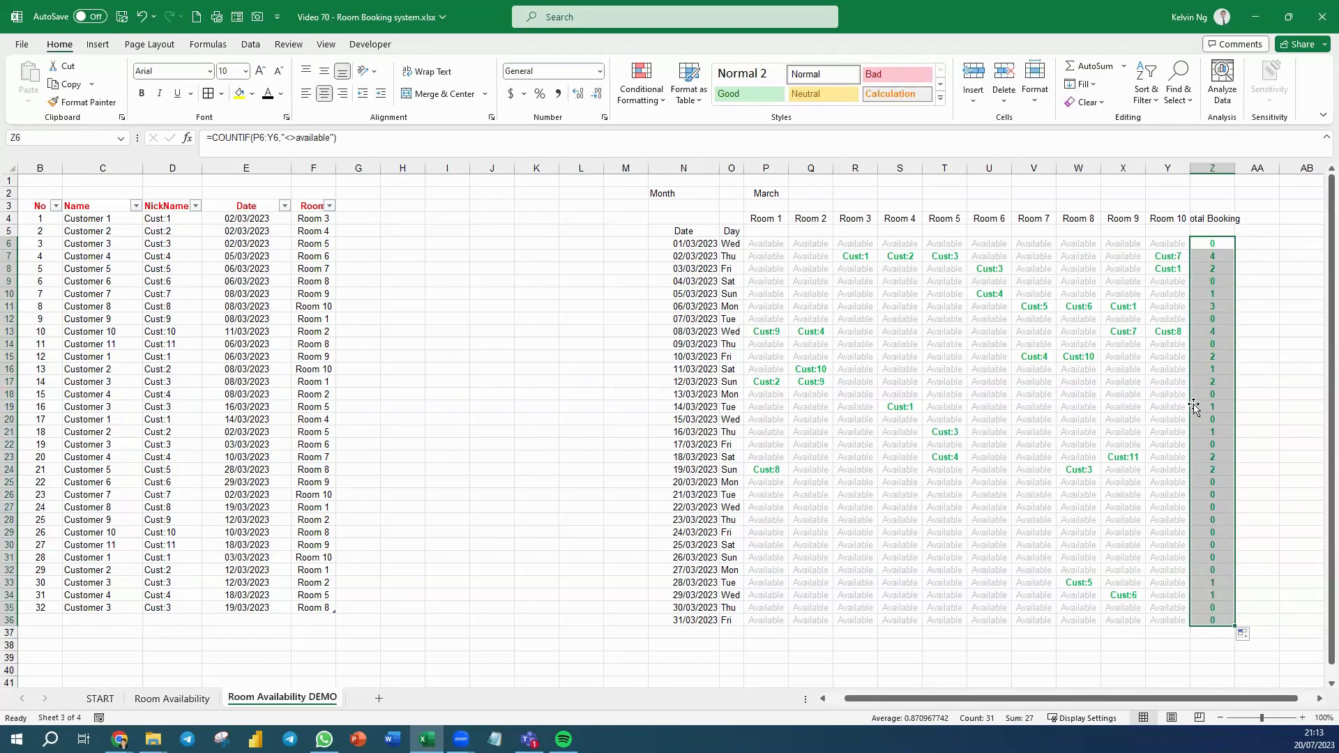
# Step: Limit the applied range of the conditional formatting rules to $P$6:$Y$36, leaving out the Total Booking column, and apply the change
pyautogui.click(631, 93)
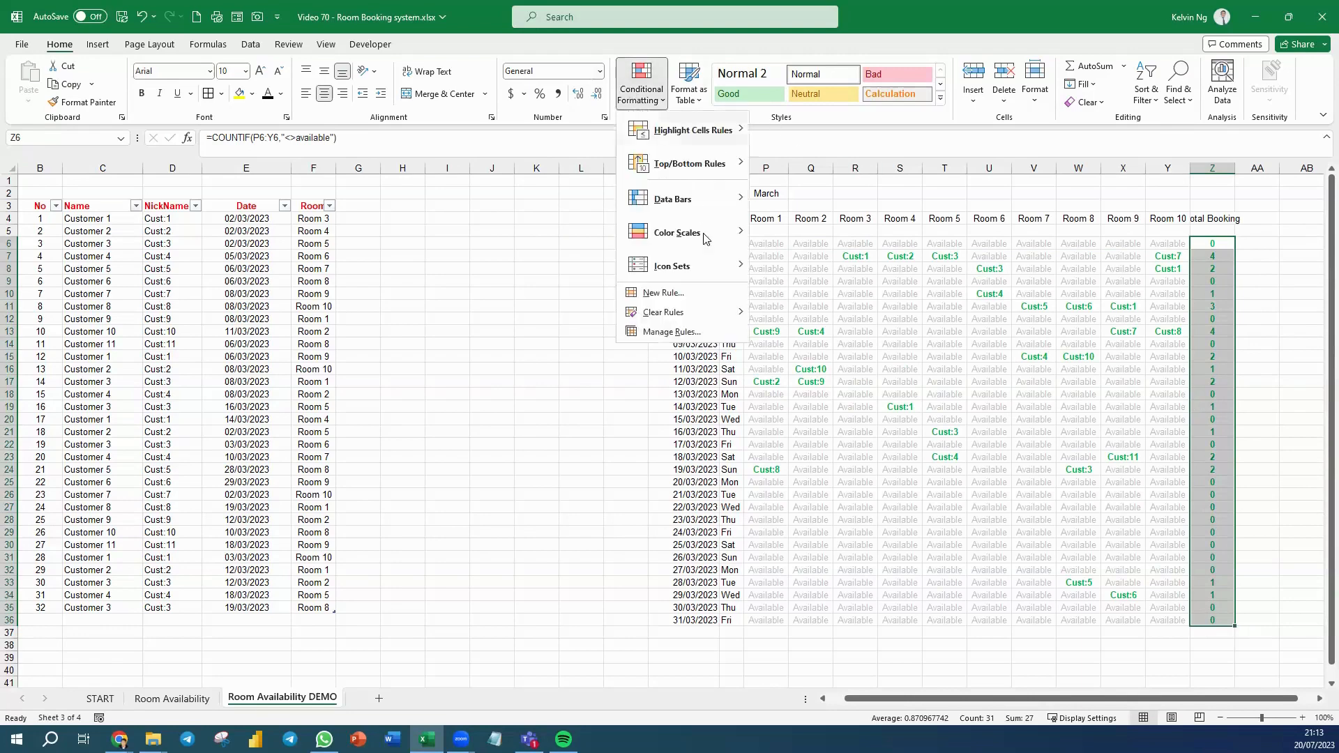
pyautogui.click(698, 334)
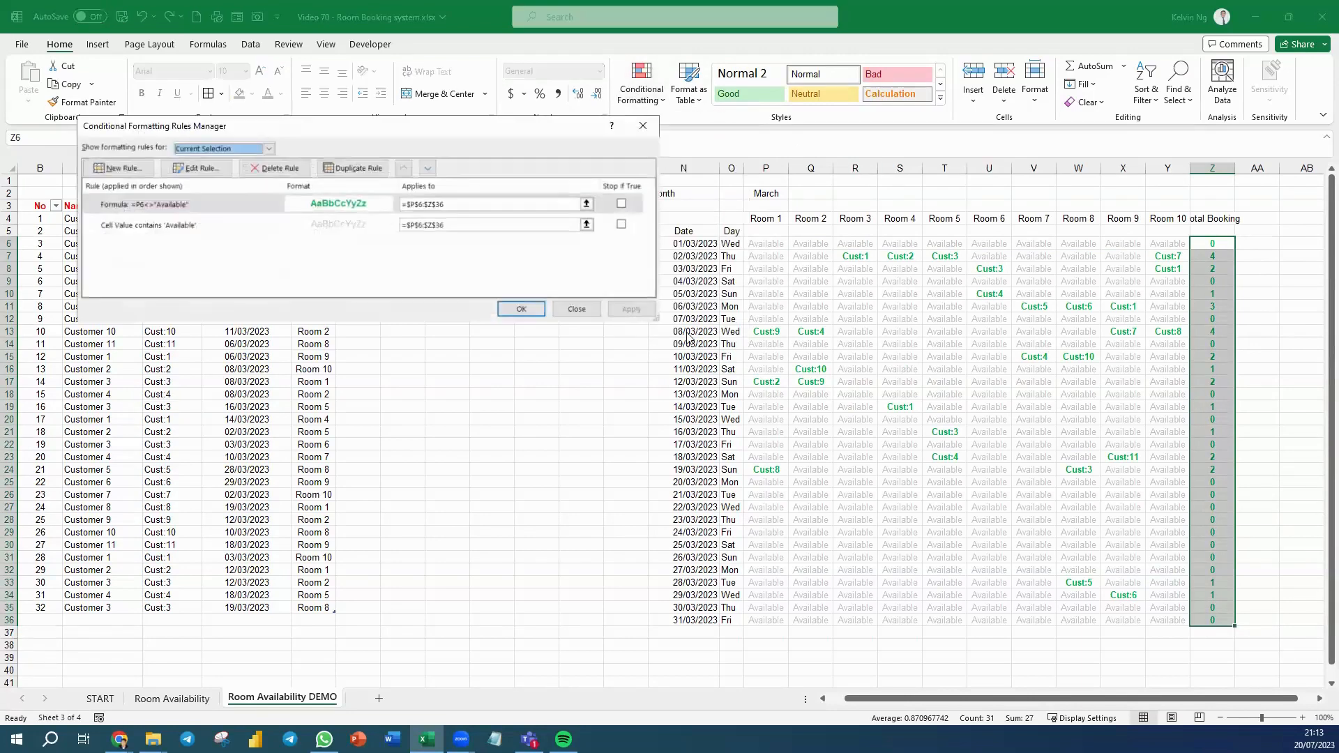
pyautogui.click(434, 203)
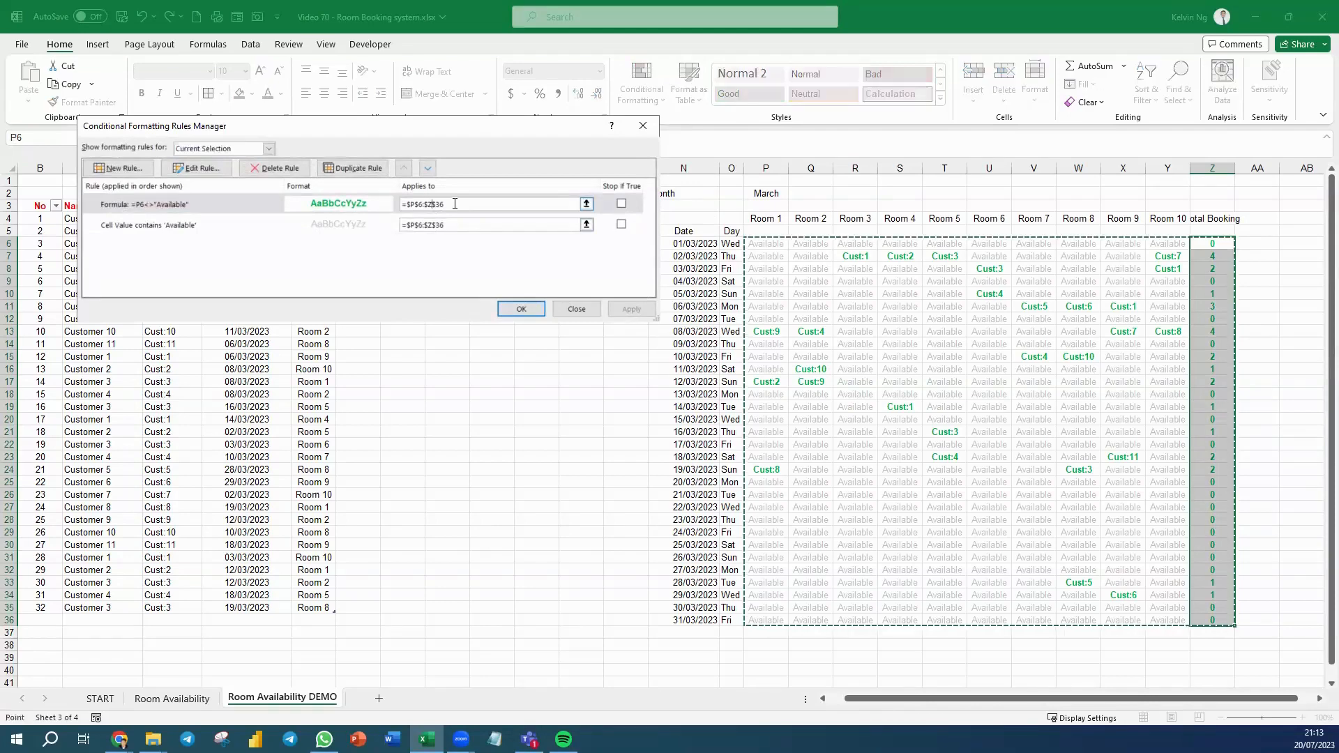
pyautogui.press('BackSpace')
pyautogui.write('y')
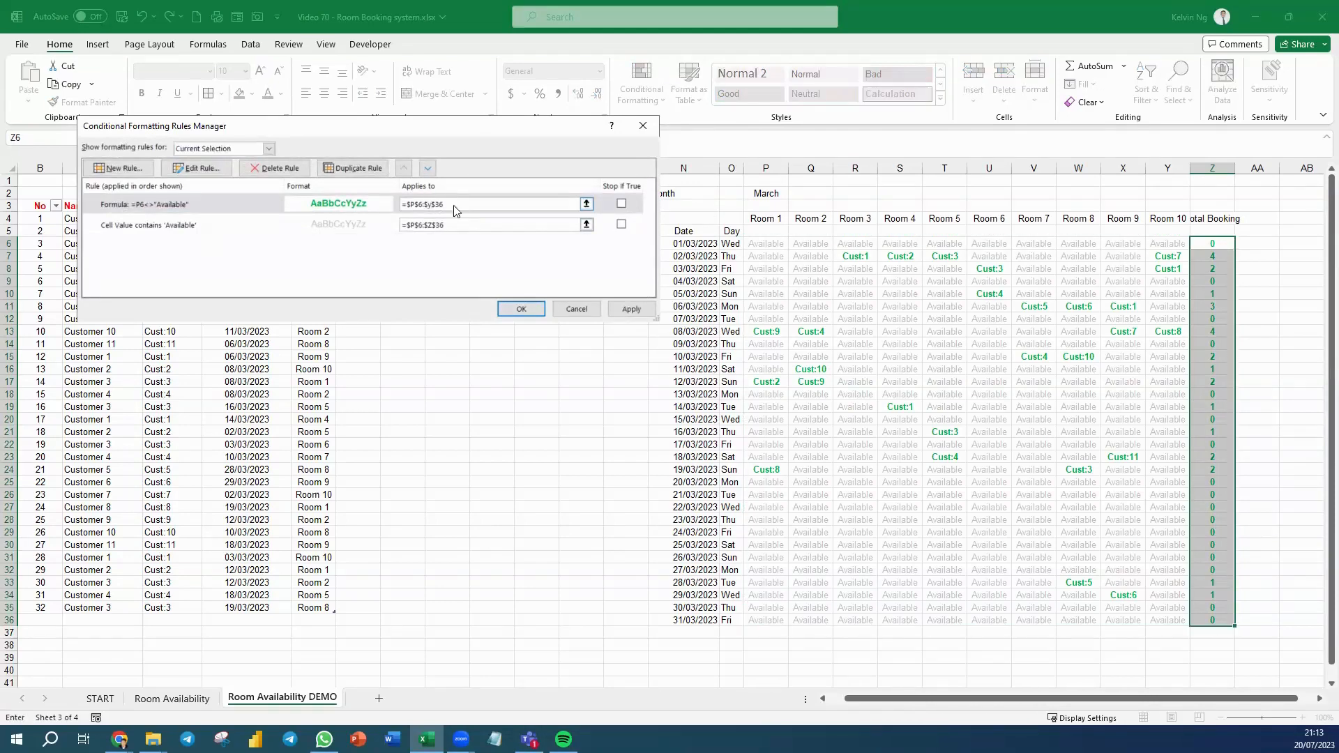
pyautogui.click(431, 223)
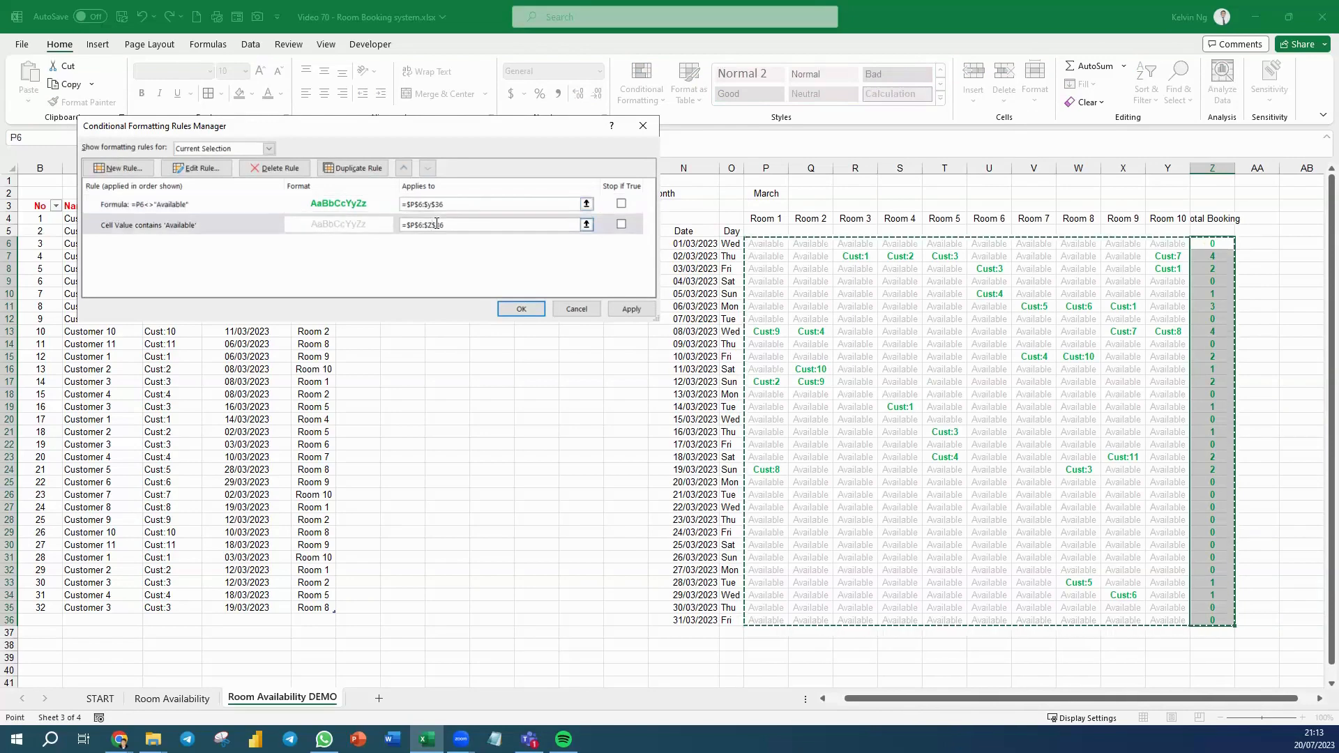
pyautogui.click(521, 309)
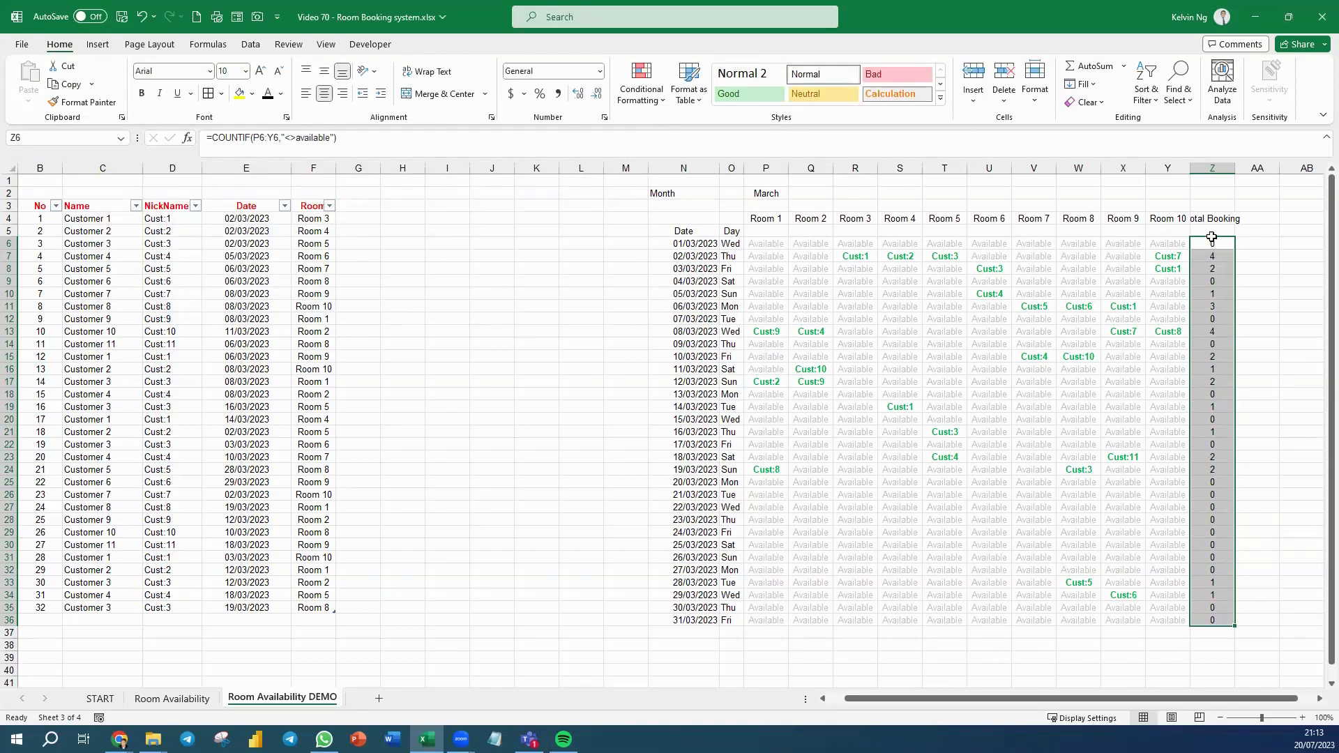
pyautogui.click(1284, 409)
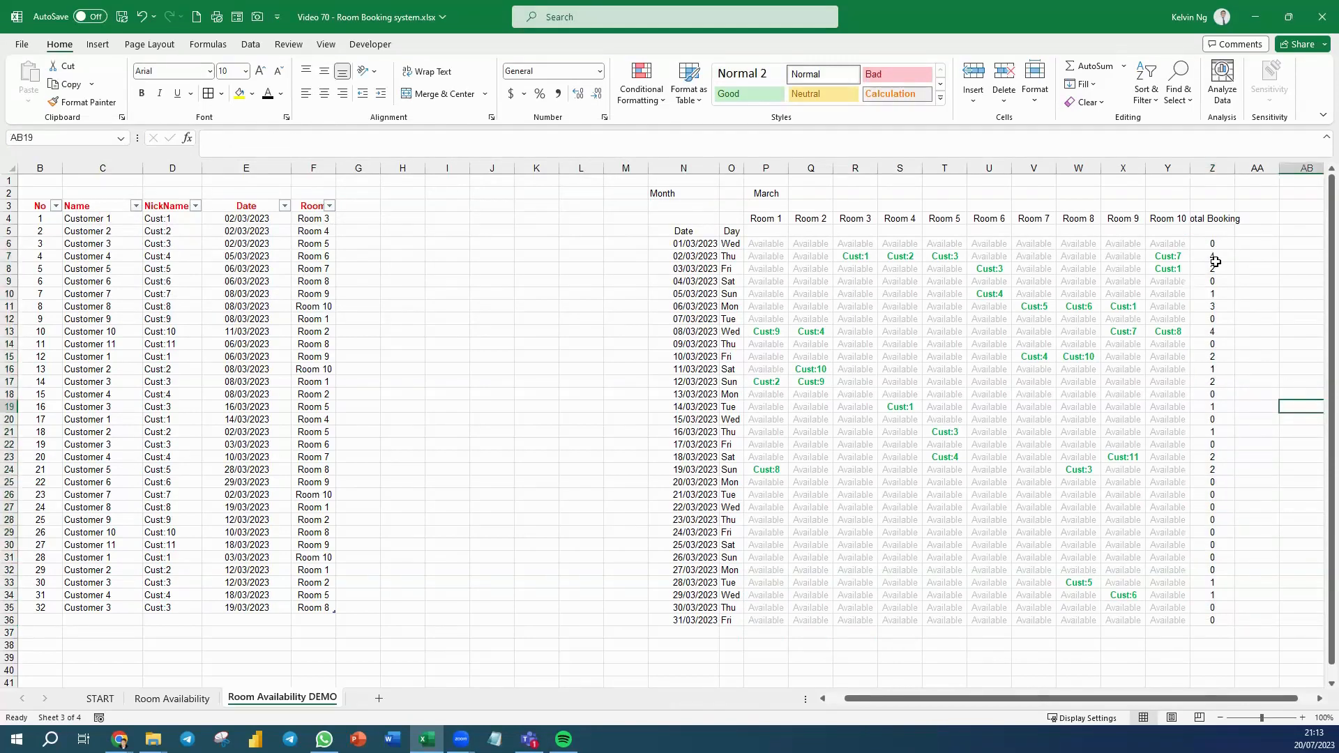
# Step: Autofit column Z to the width of its Total Booking header
pyautogui.click(1215, 216)
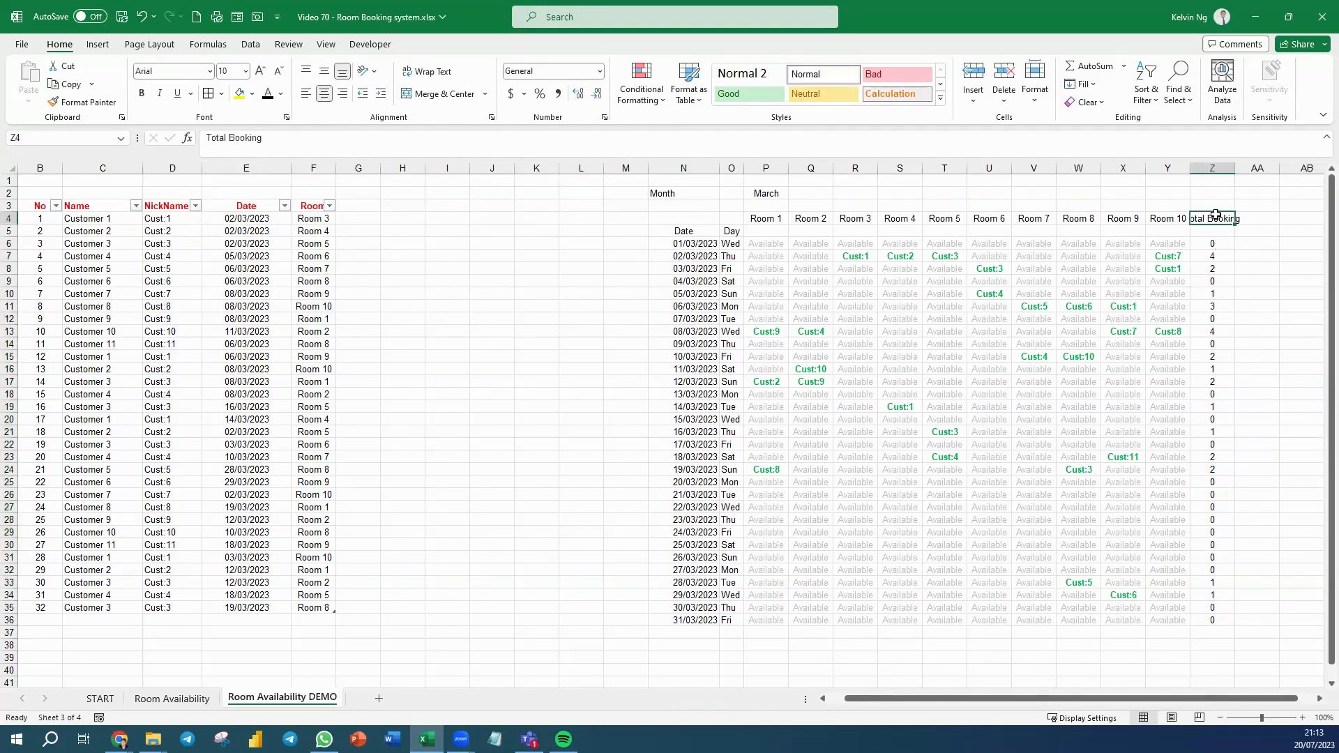
pyautogui.doubleClick(1235, 168)
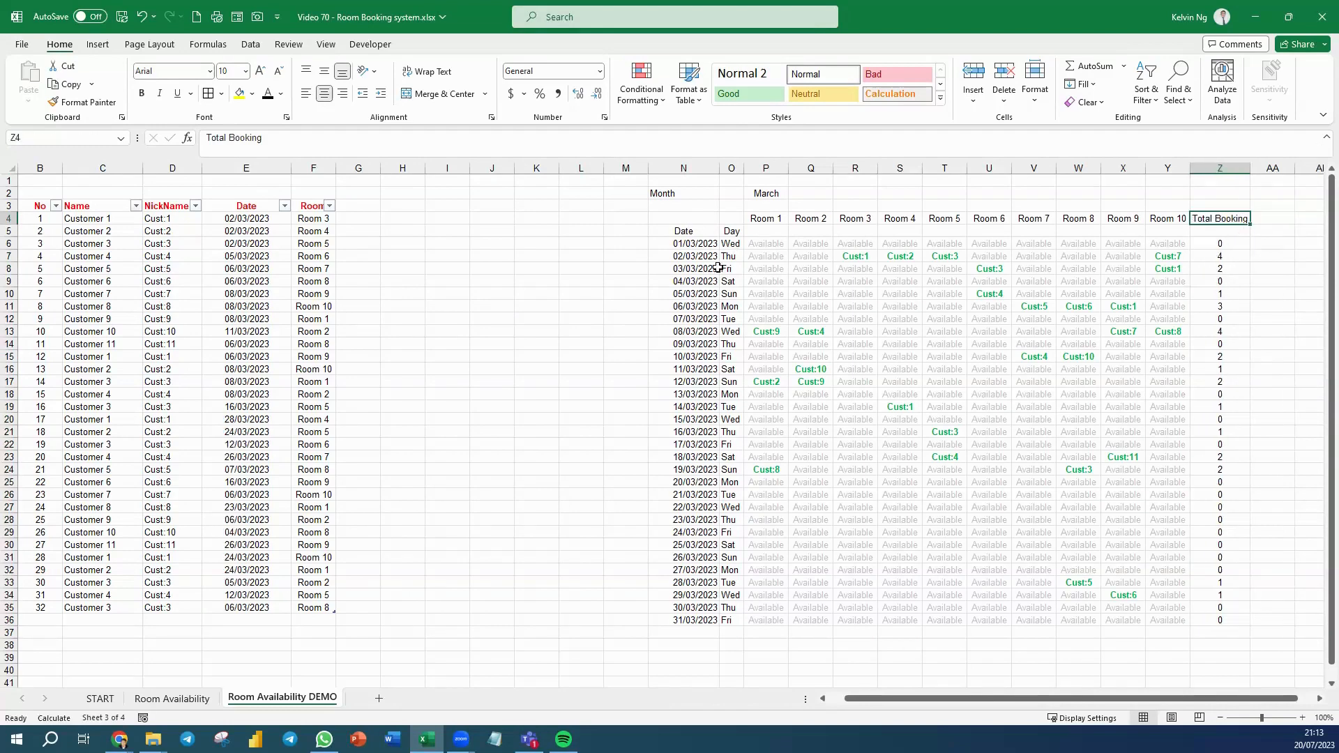
# Step: Recalculate the workbook to regenerate the booking dates and availability grid, and return to the START sheet
pyautogui.press('F9')
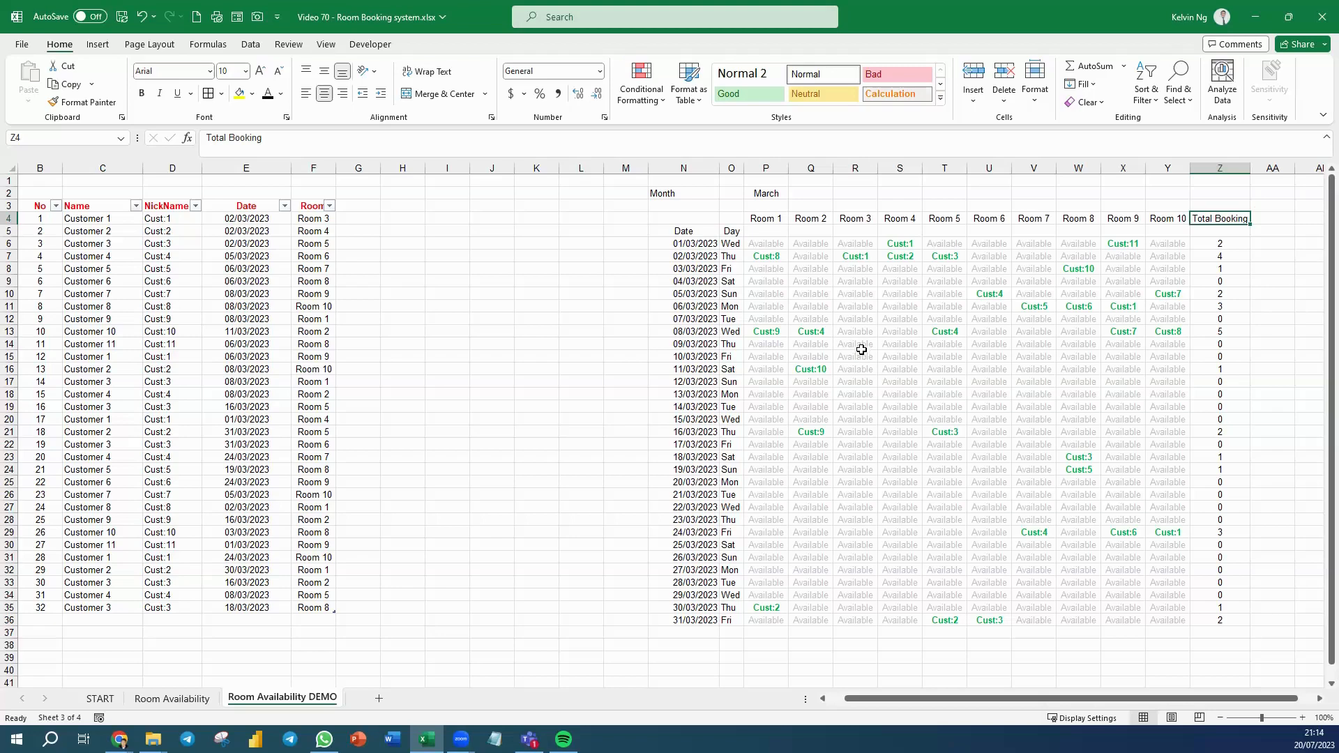
pyautogui.click(101, 698)
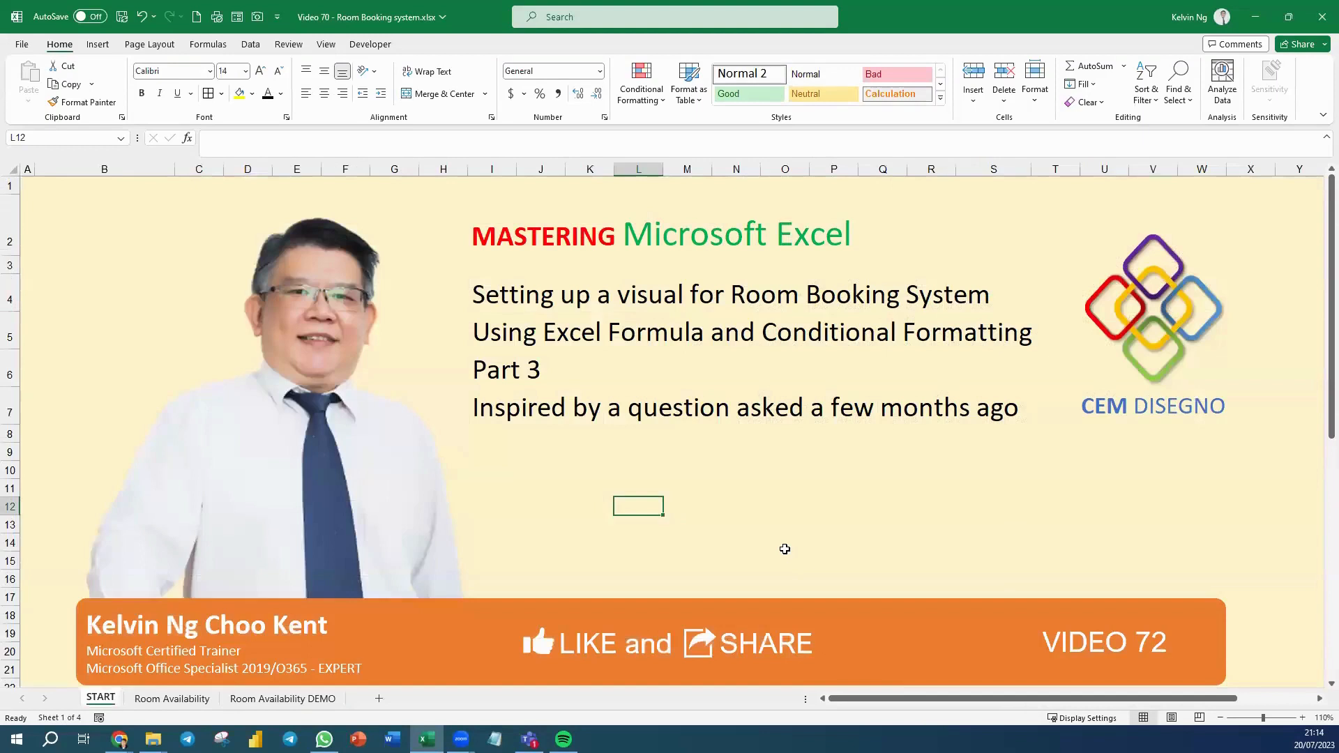